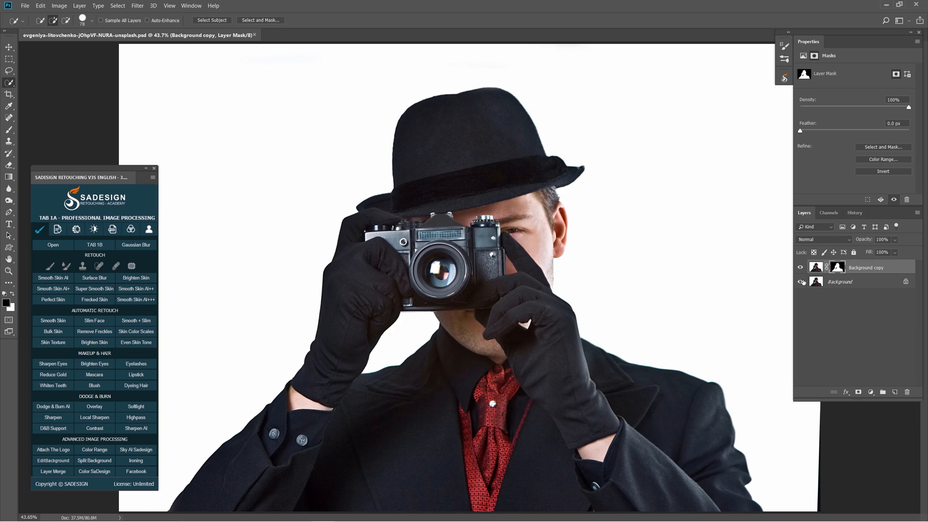
Add a Levels adjustment above the Background copy, set its shadow input level to 5, and clip it to that layer.
{"action": "left_click", "coordinate": [801, 282]}
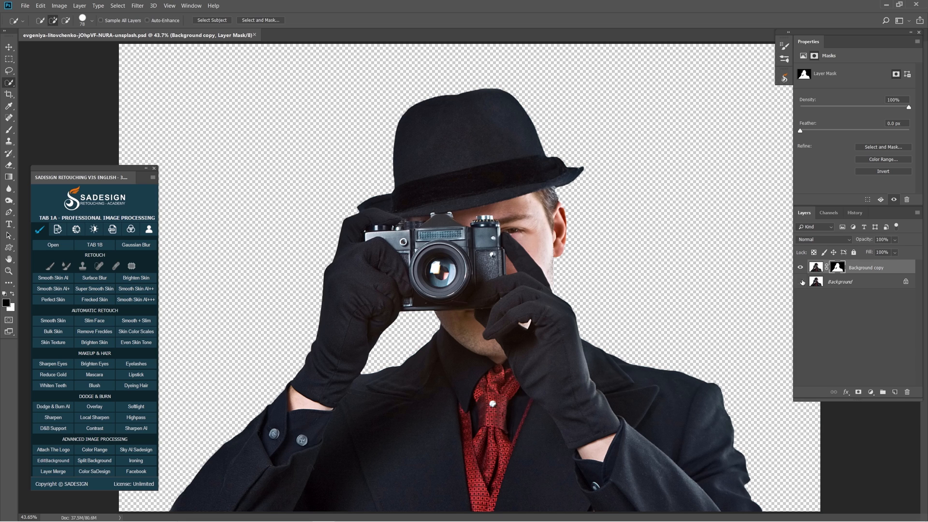
{"action": "left_click", "coordinate": [801, 282]}
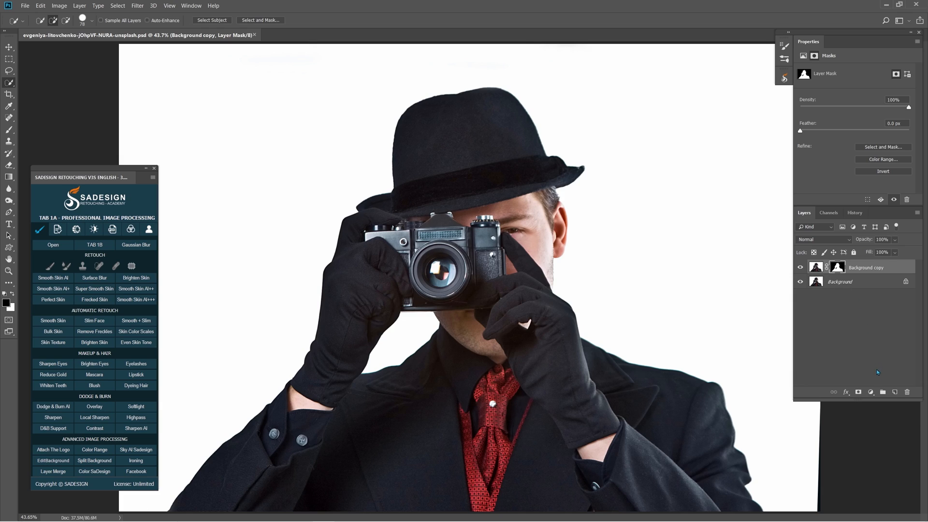
{"action": "left_click", "coordinate": [871, 392]}
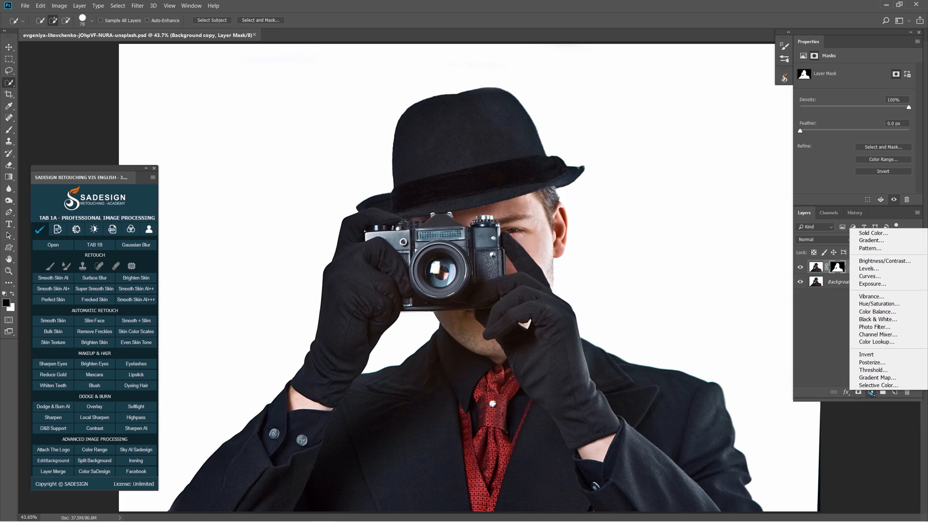
{"action": "left_click", "coordinate": [870, 272]}
{"action": "left_click_drag", "start_coordinate": [822, 144], "coordinate": [806, 144]}
{"action": "type", "text": "5"}
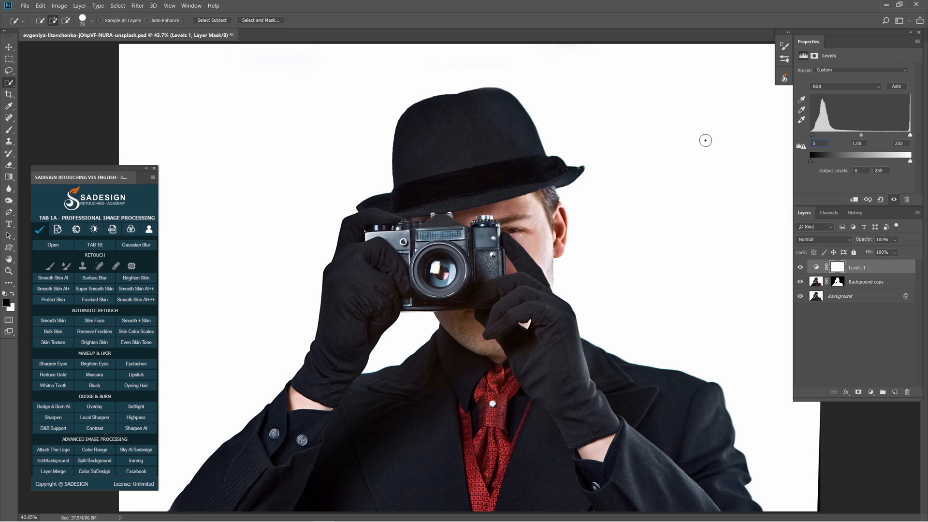
{"action": "left_click", "coordinate": [855, 200]}
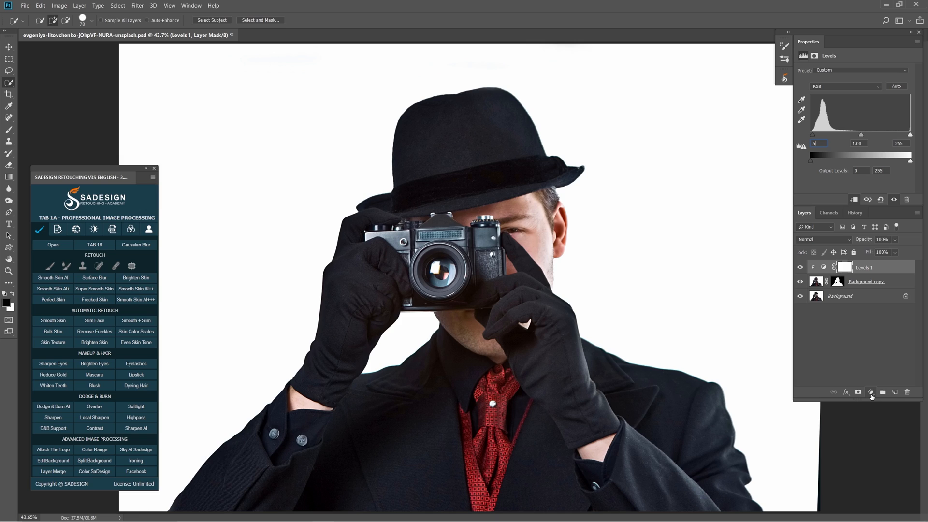
Add a Solid Color fill layer in dark navy, hex 000d18.
{"action": "left_click", "coordinate": [871, 392]}
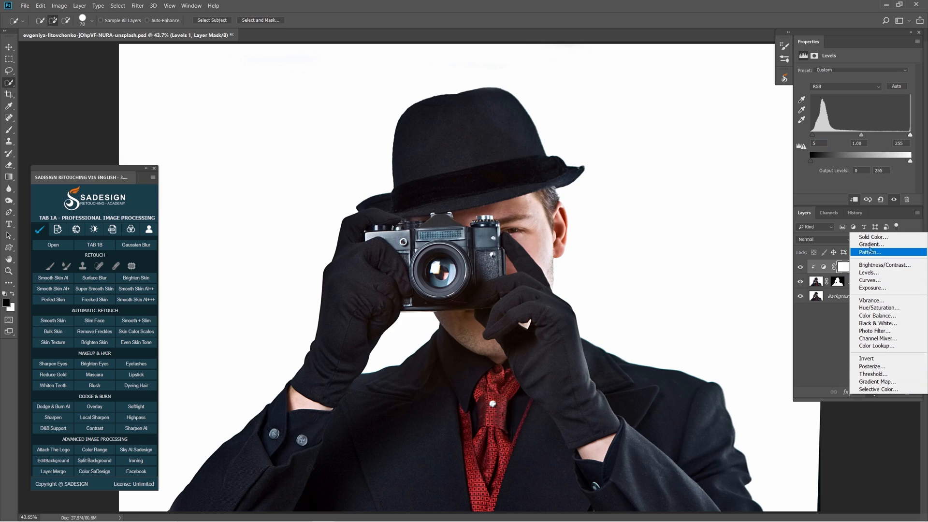
{"action": "left_click", "coordinate": [865, 238]}
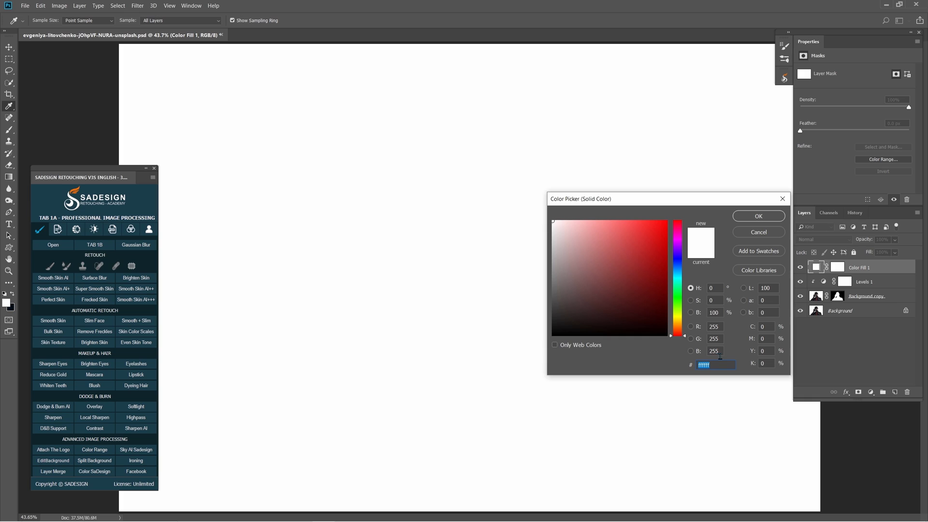
{"action": "type", "text": "00"}
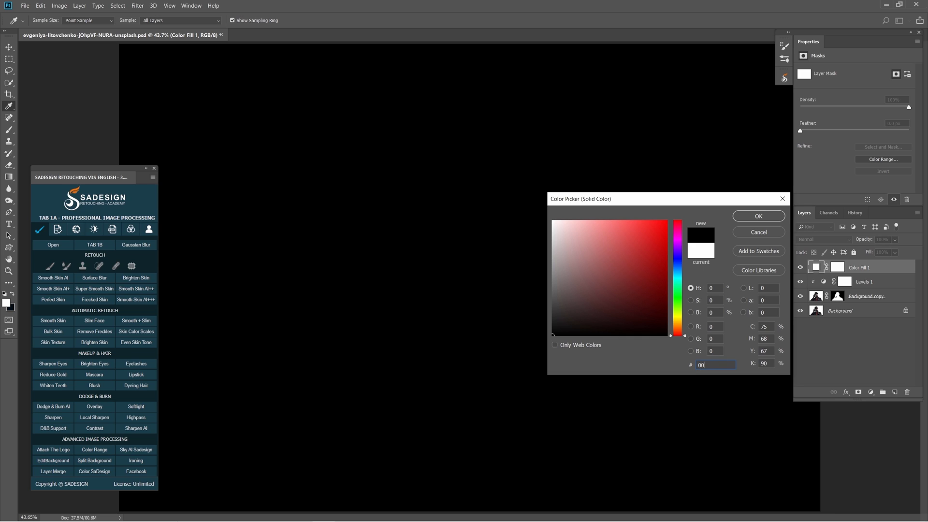
{"action": "type", "text": "0d18"}
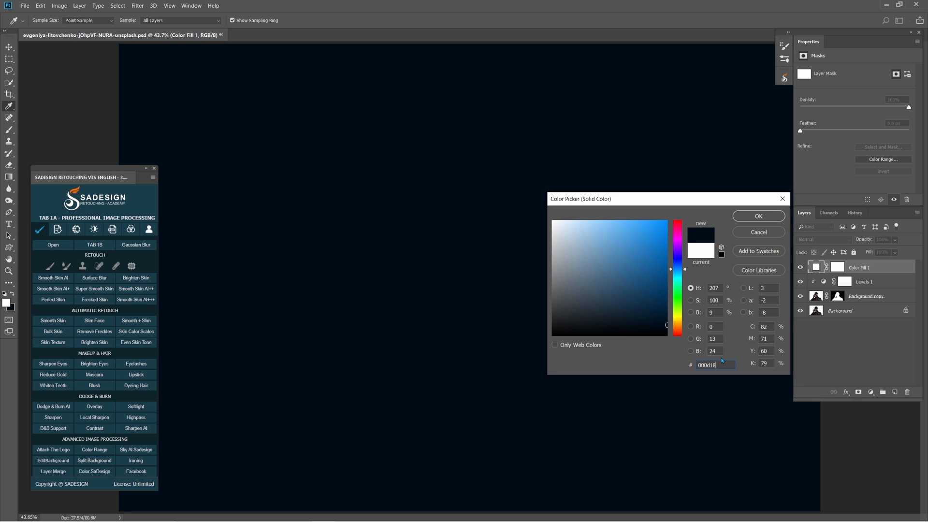
{"action": "left_click", "coordinate": [769, 216]}
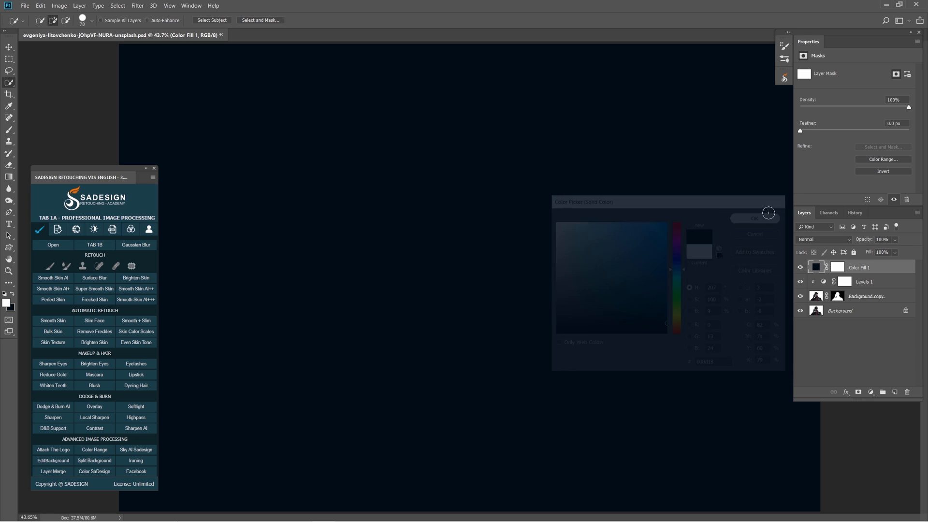
Move the navy fill layer beneath the Background copy and compare the backdrop with the fill hidden and shown.
{"action": "left_click_drag", "start_coordinate": [857, 269], "coordinate": [828, 300]}
{"action": "left_click", "coordinate": [800, 296]}
{"action": "left_click", "coordinate": [800, 296]}
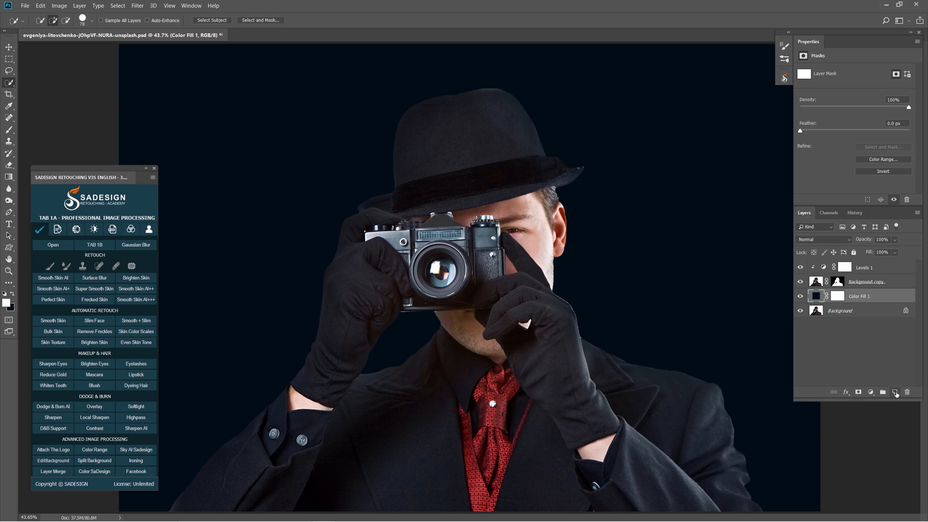
Create a new empty layer above the navy fill and set its blend mode to Soft Light.
{"action": "left_click", "coordinate": [896, 392]}
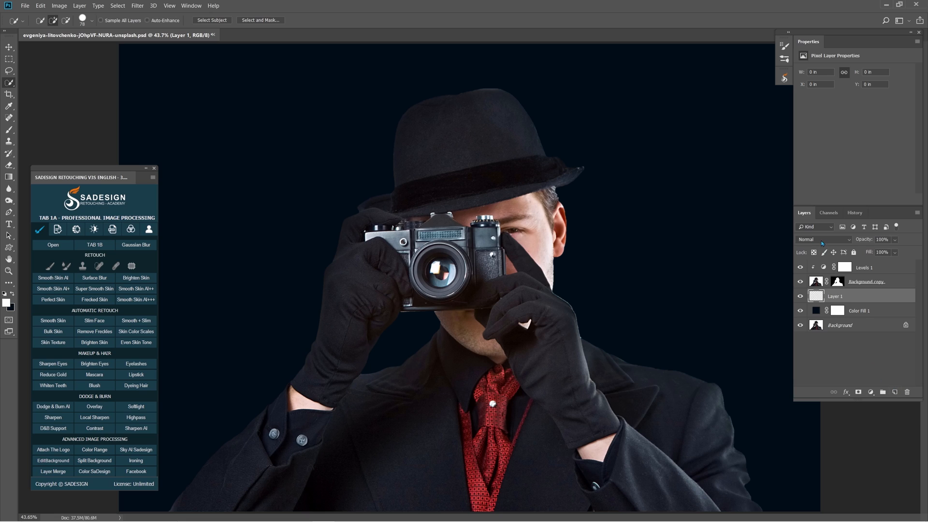
{"action": "left_click", "coordinate": [823, 240]}
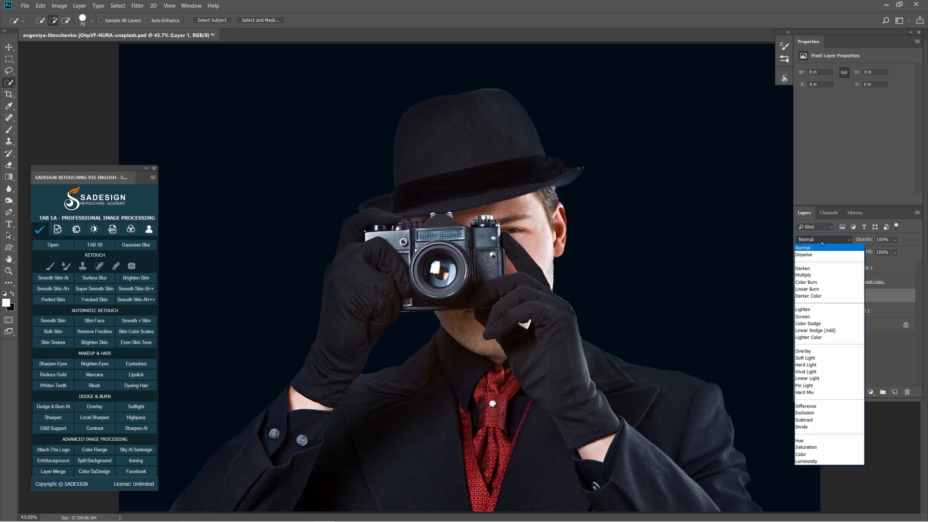
{"action": "left_click", "coordinate": [840, 359]}
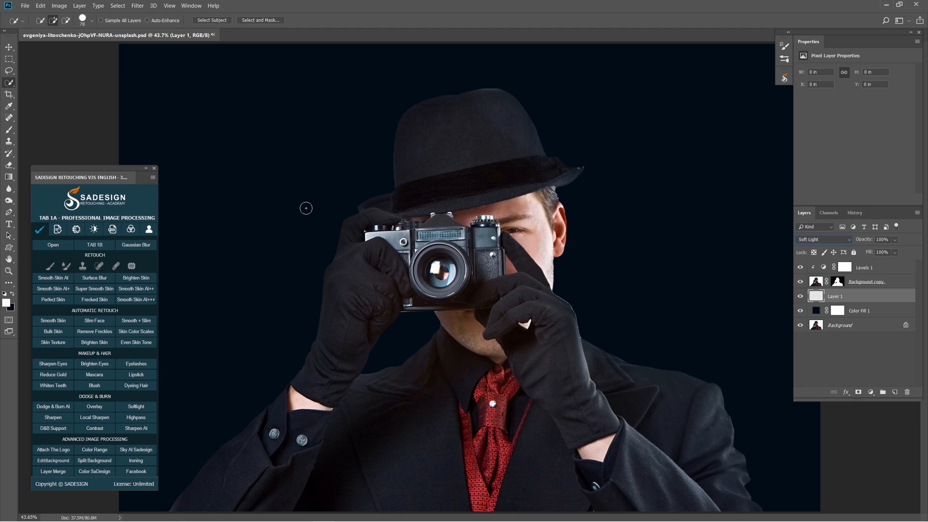
Paint a soft white glow with the Brush Tool around the man's hat, arms and shoulders on the Soft Light layer, adjusting the brush size.
{"action": "left_click", "coordinate": [8, 130]}
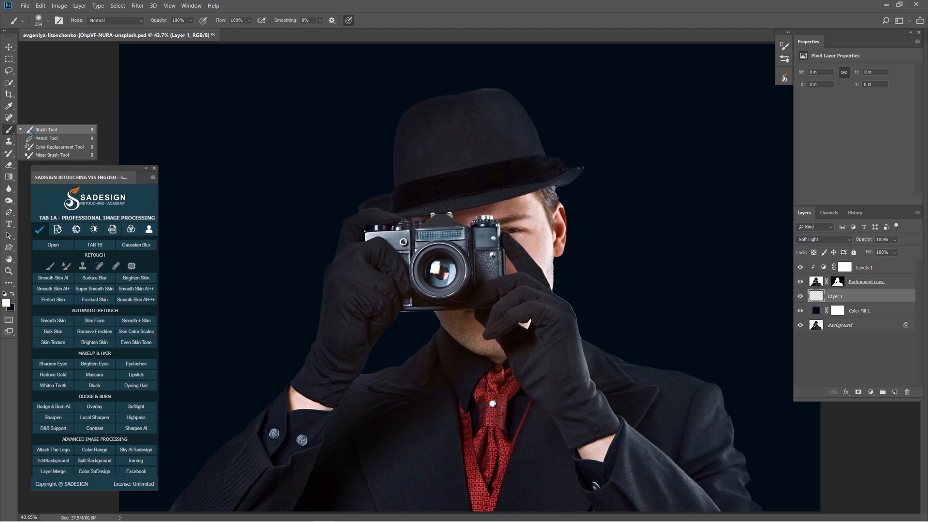
{"action": "left_click", "coordinate": [31, 132]}
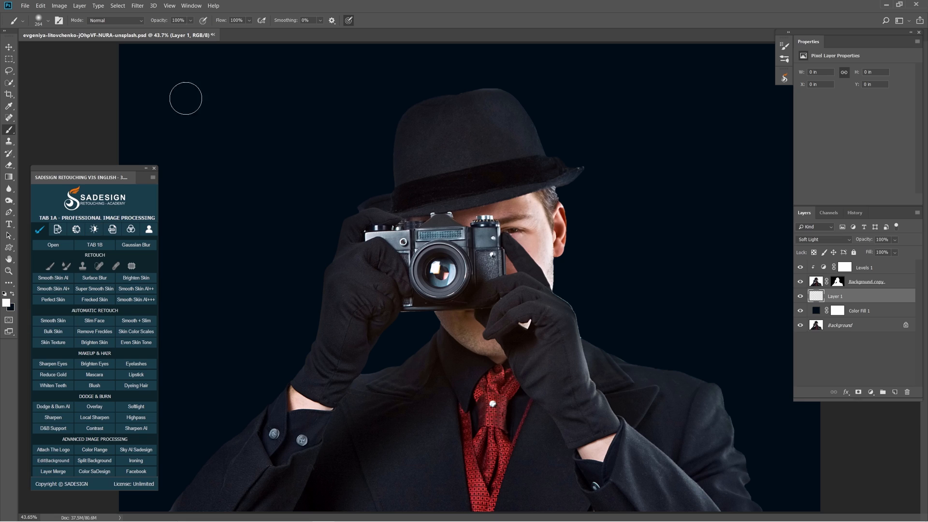
{"action": "mouse_move", "coordinate": [421, 118]}
{"action": "left_mouse_down"}
{"action": "mouse_move", "coordinate": [406, 145]}
{"action": "mouse_move", "coordinate": [404, 208]}
{"action": "mouse_move", "coordinate": [407, 201]}
{"action": "mouse_move", "coordinate": [372, 217]}
{"action": "mouse_move", "coordinate": [337, 271]}
{"action": "mouse_move", "coordinate": [317, 379]}
{"action": "left_mouse_up"}
{"action": "key", "text": "["}
{"action": "left_click_drag", "start_coordinate": [265, 428], "coordinate": [155, 507]}
{"action": "key", "text": "]"}
{"action": "key", "text": "]"}
{"action": "mouse_move", "coordinate": [478, 88]}
{"action": "left_mouse_down"}
{"action": "mouse_move", "coordinate": [507, 112]}
{"action": "mouse_move", "coordinate": [534, 164]}
{"action": "mouse_move", "coordinate": [531, 152]}
{"action": "mouse_move", "coordinate": [568, 176]}
{"action": "mouse_move", "coordinate": [540, 202]}
{"action": "mouse_move", "coordinate": [553, 228]}
{"action": "mouse_move", "coordinate": [548, 223]}
{"action": "mouse_move", "coordinate": [542, 301]}
{"action": "mouse_move", "coordinate": [592, 358]}
{"action": "mouse_move", "coordinate": [714, 405]}
{"action": "mouse_move", "coordinate": [769, 505]}
{"action": "left_mouse_up"}
{"action": "right_click", "coordinate": [525, 163], "text": "alt"}
{"action": "key", "text": "bracketright"}
{"action": "right_click", "coordinate": [414, 259], "text": "alt"}
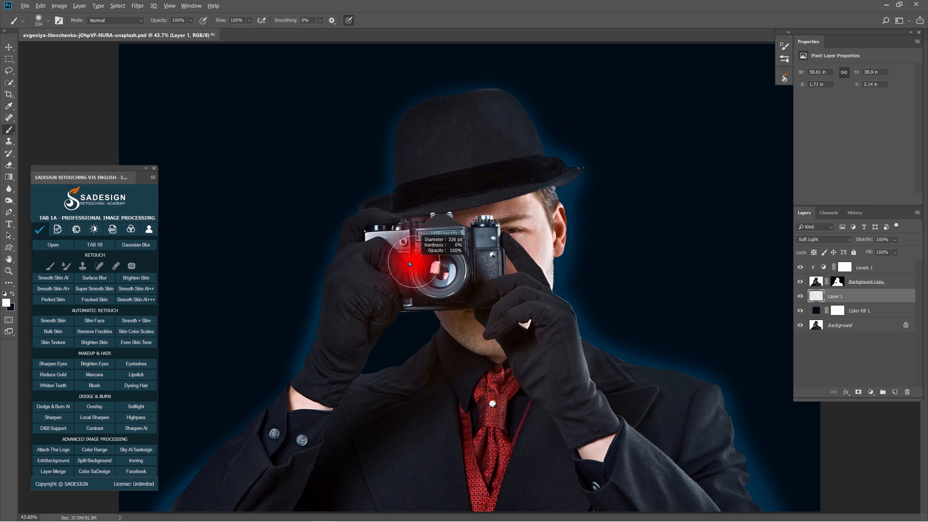
{"action": "right_click", "coordinate": [438, 266], "text": "alt"}
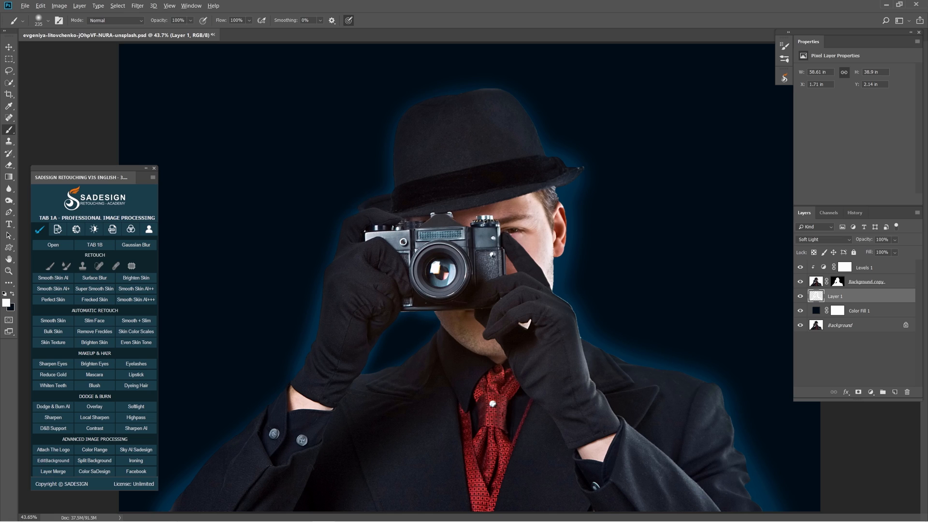
{"action": "left_click_drag", "start_coordinate": [523, 116], "coordinate": [450, 100]}
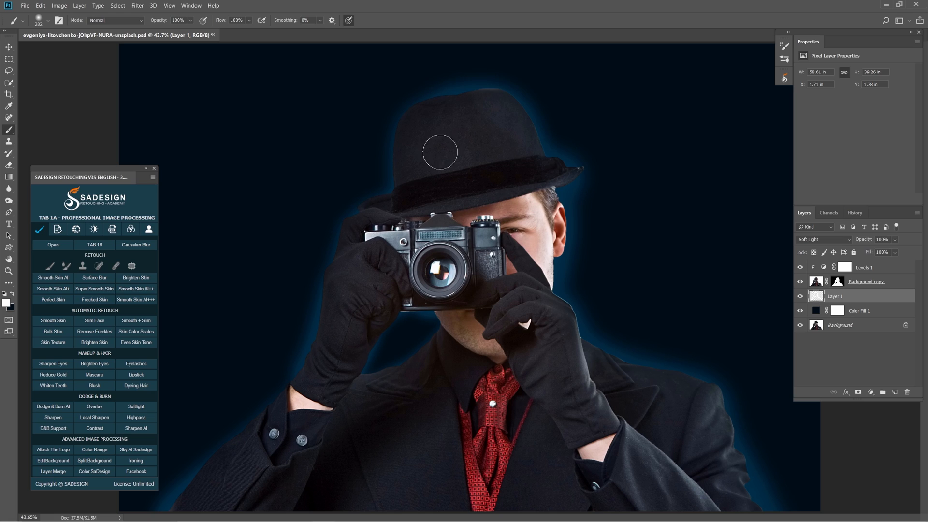
{"action": "left_click", "coordinate": [800, 297]}
{"action": "left_click", "coordinate": [800, 297]}
Create another layer above the glow and swap the colors, making 000d18 the foreground and white the background.
{"action": "left_click", "coordinate": [895, 393]}
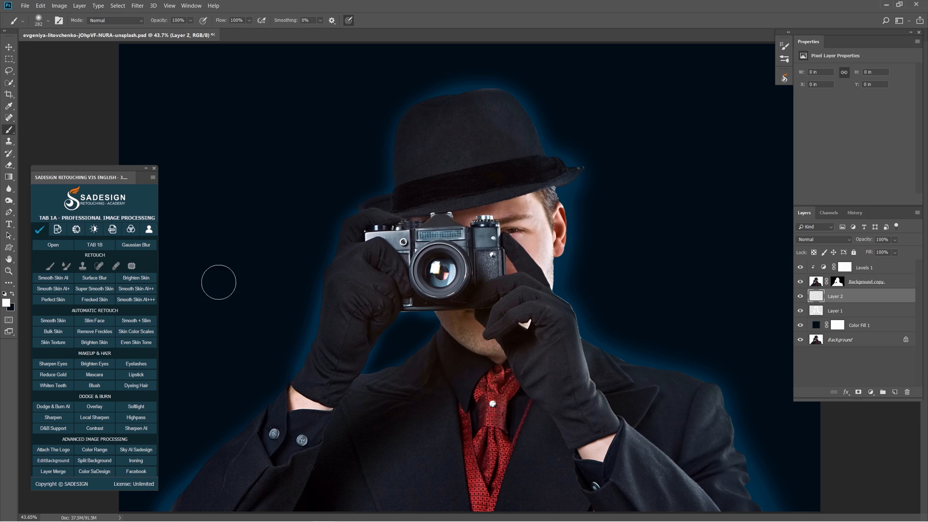
{"action": "left_click", "coordinate": [12, 293]}
{"action": "left_click", "coordinate": [6, 303]}
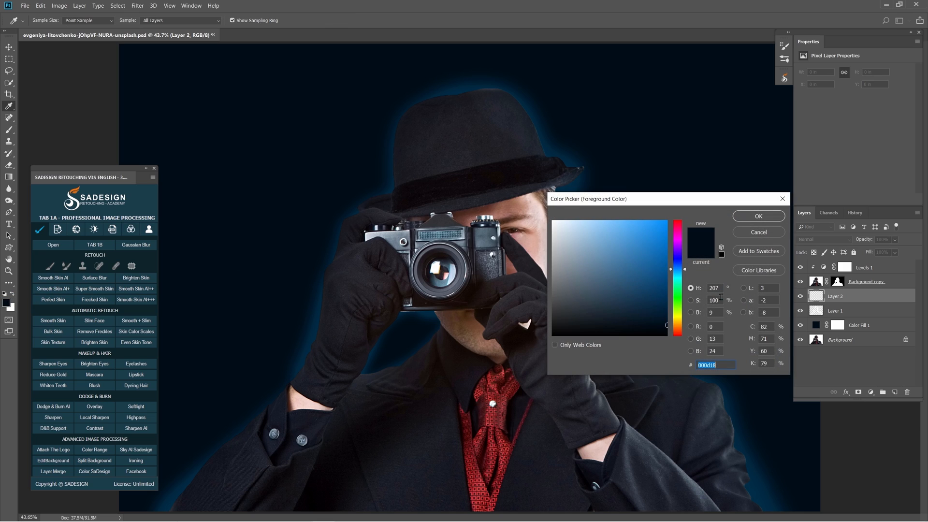
{"action": "left_click", "coordinate": [724, 366]}
{"action": "left_click", "coordinate": [762, 217]}
{"action": "key", "text": "b"}
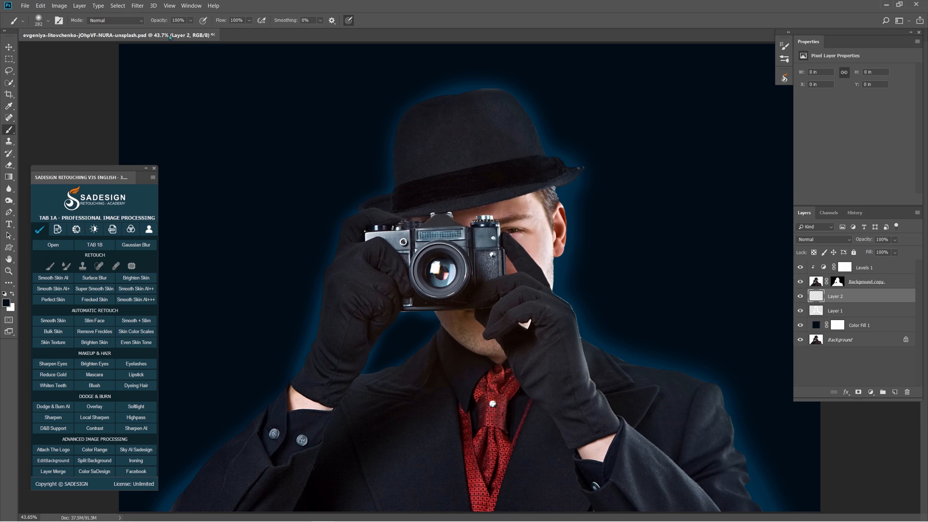
Render Clouds on the new layer and set its blend mode to Color Dodge.
{"action": "left_click", "coordinate": [139, 6]}
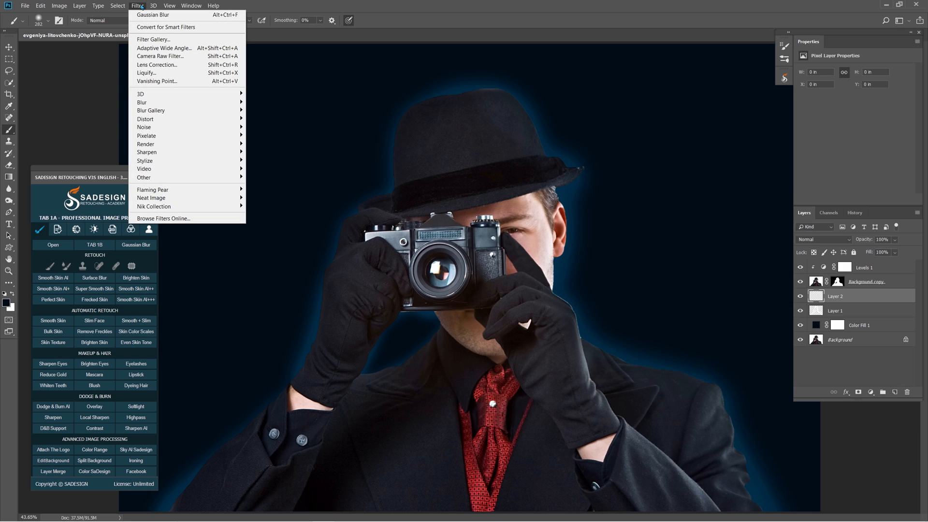
{"action": "mouse_move", "coordinate": [212, 146]}
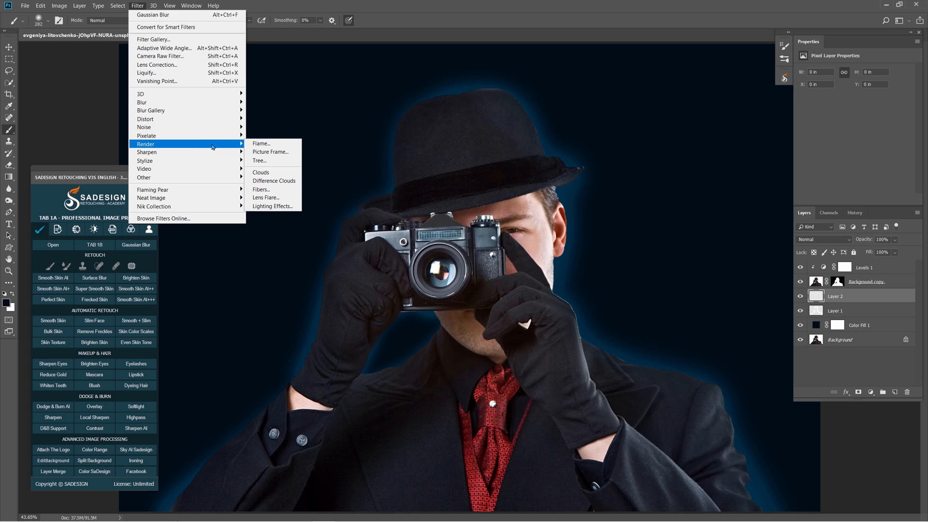
{"action": "left_click", "coordinate": [263, 172]}
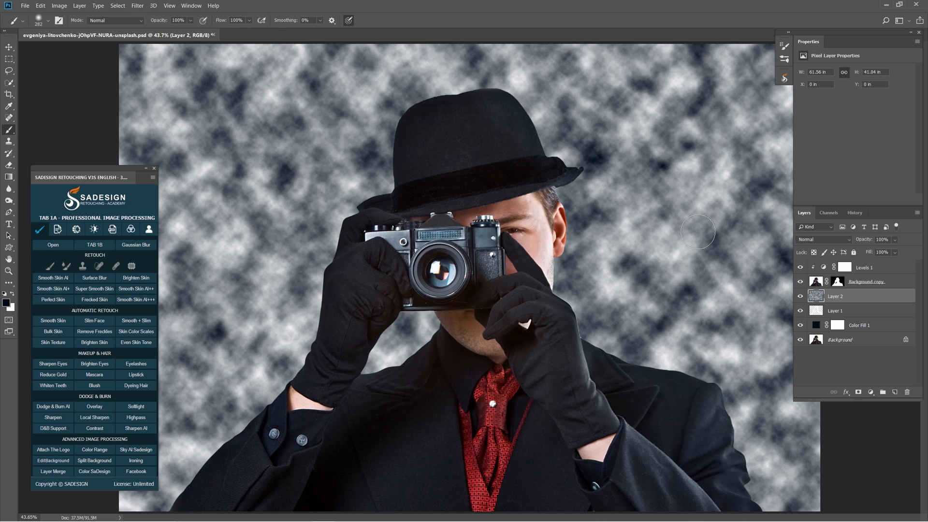
{"action": "left_click", "coordinate": [817, 240]}
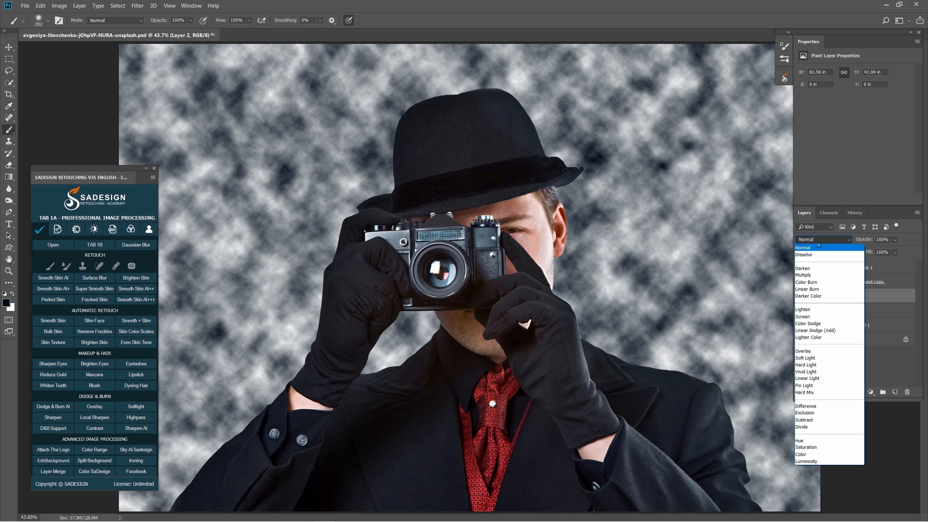
{"action": "left_click", "coordinate": [826, 324]}
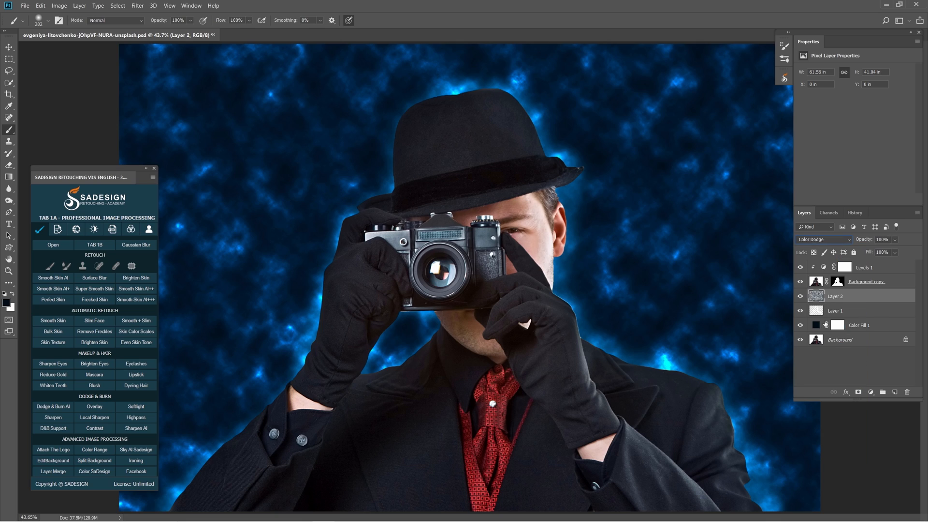
Add a black mask to the clouds layer and paint it white along the outline of the man's hat, arms and shoulders.
{"action": "left_click", "coordinate": [859, 392], "text": "alt"}
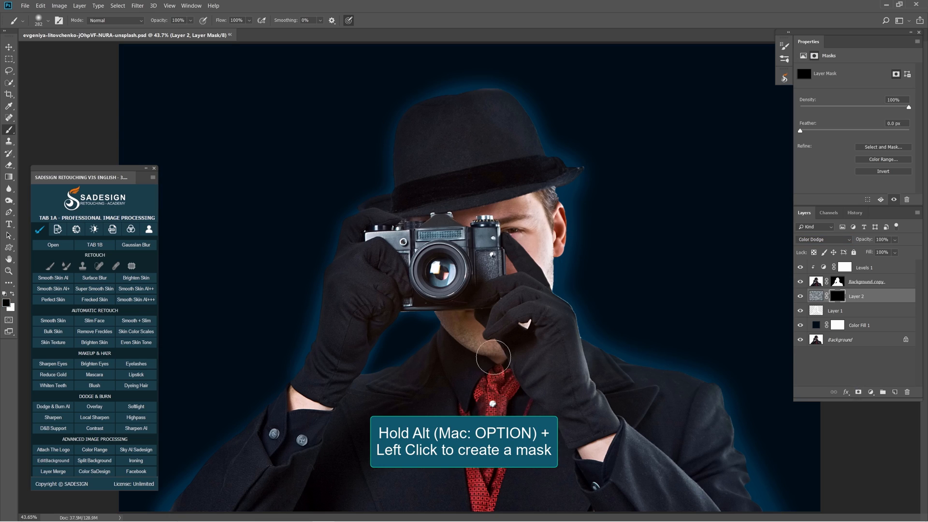
{"action": "key", "text": "bracketright"}
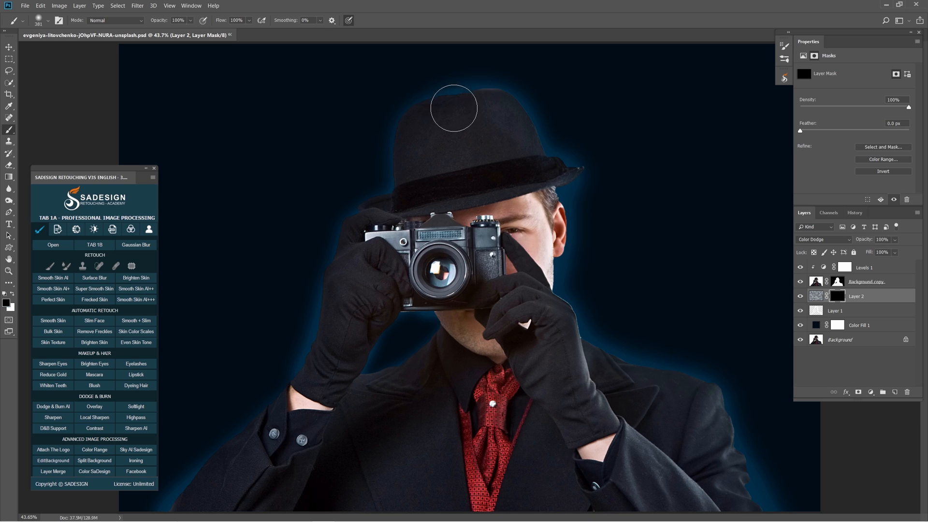
{"action": "key", "text": "x"}
{"action": "key", "text": "bracketleft"}
{"action": "mouse_move", "coordinate": [471, 101]}
{"action": "left_mouse_down"}
{"action": "mouse_move", "coordinate": [410, 129]}
{"action": "mouse_move", "coordinate": [261, 452]}
{"action": "mouse_move", "coordinate": [159, 521]}
{"action": "left_mouse_up"}
{"action": "key", "text": "bracketright"}
{"action": "key", "text": "bracketright"}
{"action": "key", "text": "bracketright"}
{"action": "mouse_move", "coordinate": [497, 108]}
{"action": "left_mouse_down"}
{"action": "mouse_move", "coordinate": [564, 307]}
{"action": "mouse_move", "coordinate": [634, 364]}
{"action": "mouse_move", "coordinate": [754, 515]}
{"action": "left_mouse_up"}
{"action": "left_click_drag", "start_coordinate": [562, 313], "coordinate": [569, 310], "text": "alt"}
{"action": "left_click", "coordinate": [587, 325]}
{"action": "left_click_drag", "start_coordinate": [537, 168], "coordinate": [530, 159], "text": "alt"}
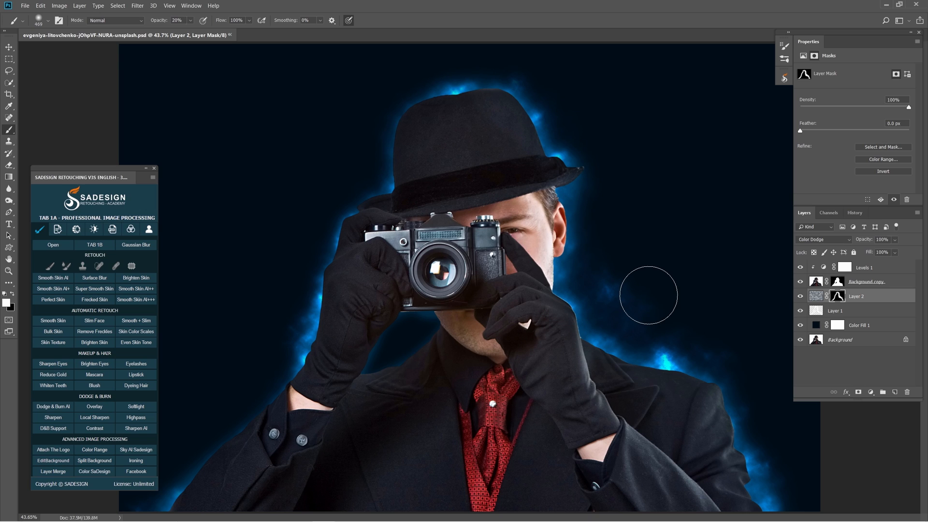
Paint white on the clouds mask across the backdrop on both sides of the man with a much larger soft brush at 20% opacity.
{"action": "left_click_drag", "start_coordinate": [649, 186], "coordinate": [693, 193], "text": "alt"}
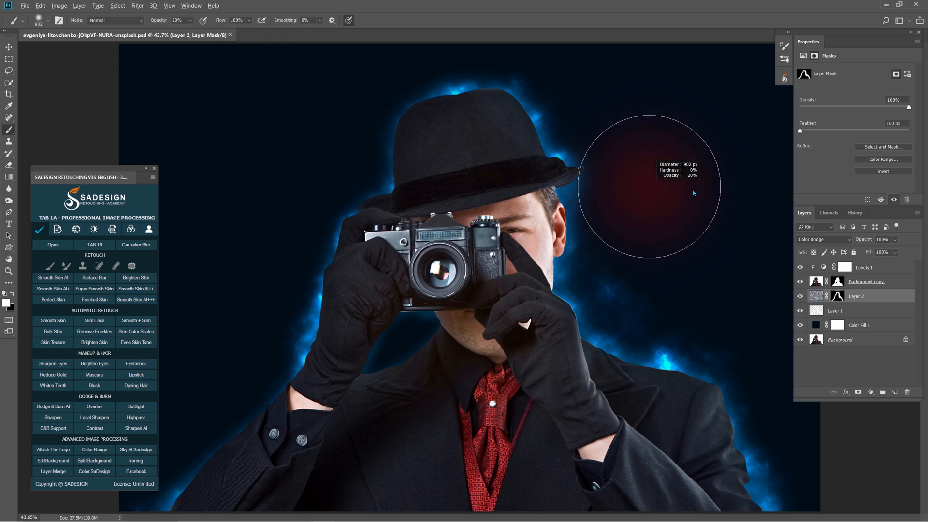
{"action": "mouse_move", "coordinate": [712, 118]}
{"action": "left_mouse_down"}
{"action": "mouse_move", "coordinate": [786, 326]}
{"action": "mouse_move", "coordinate": [758, 96]}
{"action": "mouse_move", "coordinate": [639, 231]}
{"action": "left_mouse_up"}
{"action": "left_click_drag", "start_coordinate": [283, 113], "coordinate": [291, 114], "text": "alt"}
{"action": "mouse_move", "coordinate": [292, 113]}
{"action": "left_mouse_down"}
{"action": "mouse_move", "coordinate": [251, 213]}
{"action": "mouse_move", "coordinate": [243, 370]}
{"action": "mouse_move", "coordinate": [290, 267]}
{"action": "left_mouse_up"}
{"action": "mouse_move", "coordinate": [180, 114]}
{"action": "left_mouse_down"}
{"action": "mouse_move", "coordinate": [168, 364]}
{"action": "mouse_move", "coordinate": [182, 483]}
{"action": "left_mouse_up"}
{"action": "left_click_drag", "start_coordinate": [689, 334], "coordinate": [606, 223], "text": "alt"}
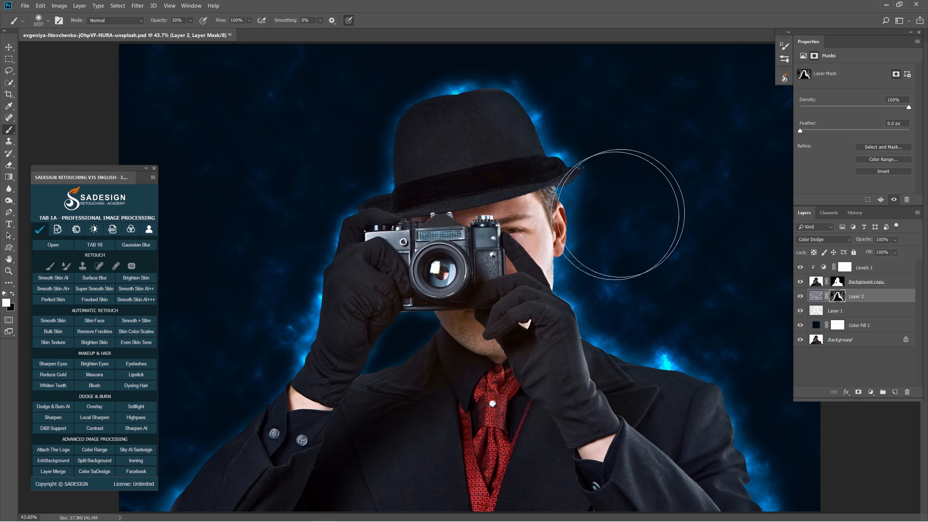
{"action": "left_click", "coordinate": [800, 296]}
{"action": "left_click", "coordinate": [800, 296]}
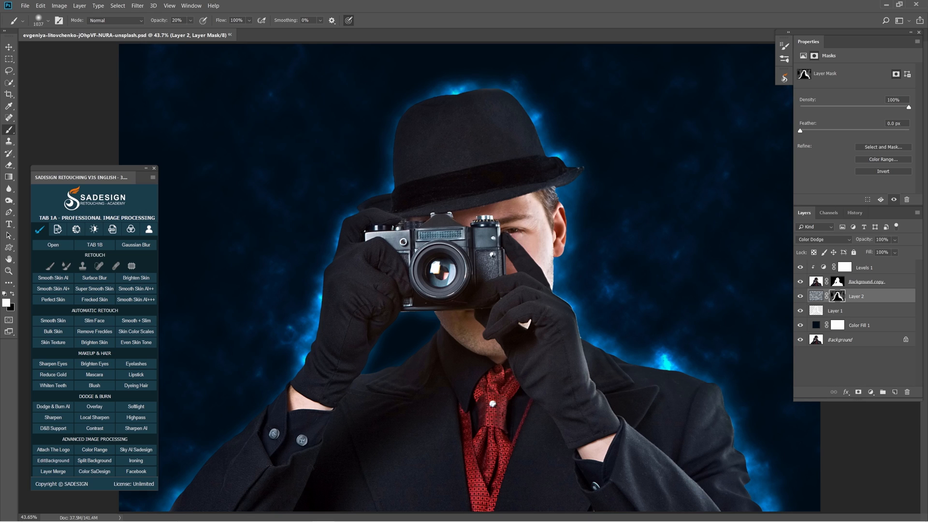
Paint black at 100% opacity on the Background copy mask along the shoulder edge on the right side of the picture.
{"action": "left_click", "coordinate": [839, 285]}
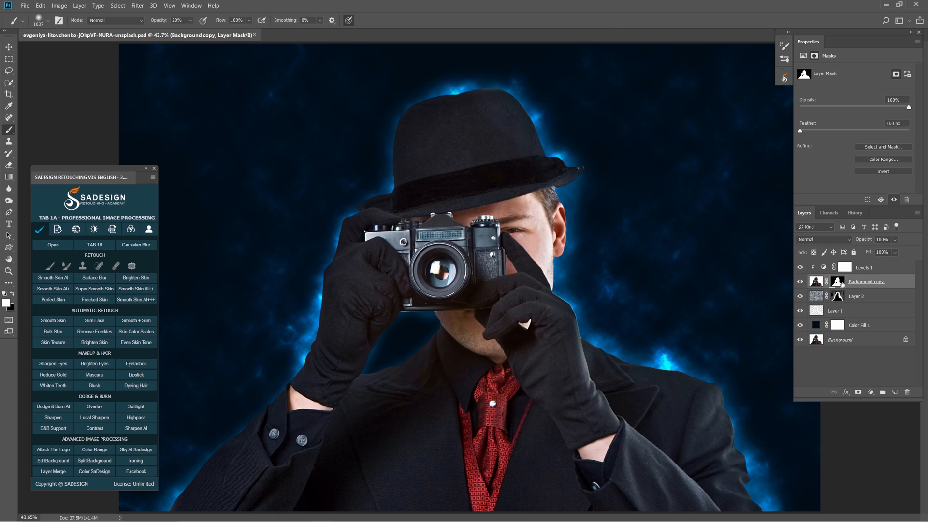
{"action": "right_click", "coordinate": [8, 130]}
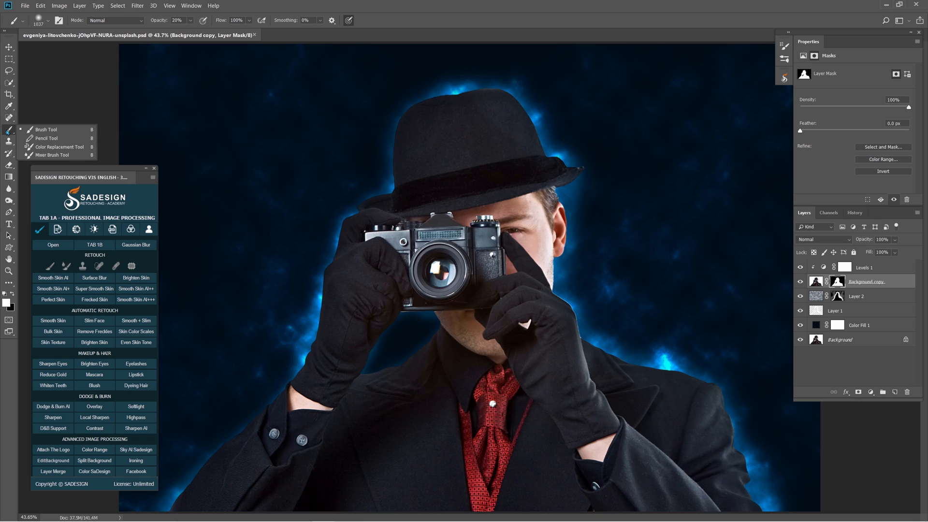
{"action": "left_click", "coordinate": [46, 130]}
{"action": "left_click", "coordinate": [191, 20]}
{"action": "left_click_drag", "start_coordinate": [194, 32], "coordinate": [230, 33]}
{"action": "mouse_move", "coordinate": [648, 299]}
{"action": "left_mouse_down"}
{"action": "mouse_move", "coordinate": [636, 289]}
{"action": "mouse_move", "coordinate": [597, 308]}
{"action": "mouse_move", "coordinate": [602, 331]}
{"action": "left_mouse_up"}
{"action": "left_click", "coordinate": [12, 295]}
{"action": "mouse_move", "coordinate": [593, 316]}
{"action": "left_mouse_down"}
{"action": "mouse_move", "coordinate": [587, 285]}
{"action": "mouse_move", "coordinate": [621, 342]}
{"action": "mouse_move", "coordinate": [657, 361]}
{"action": "mouse_move", "coordinate": [674, 340]}
{"action": "mouse_move", "coordinate": [508, 266]}
{"action": "mouse_move", "coordinate": [544, 290]}
{"action": "mouse_move", "coordinate": [595, 300]}
{"action": "mouse_move", "coordinate": [630, 336]}
{"action": "mouse_move", "coordinate": [642, 335]}
{"action": "mouse_move", "coordinate": [679, 452]}
{"action": "mouse_move", "coordinate": [686, 423]}
{"action": "mouse_move", "coordinate": [661, 353]}
{"action": "mouse_move", "coordinate": [553, 289]}
{"action": "mouse_move", "coordinate": [645, 340]}
{"action": "mouse_move", "coordinate": [608, 312]}
{"action": "mouse_move", "coordinate": [683, 386]}
{"action": "left_mouse_up"}
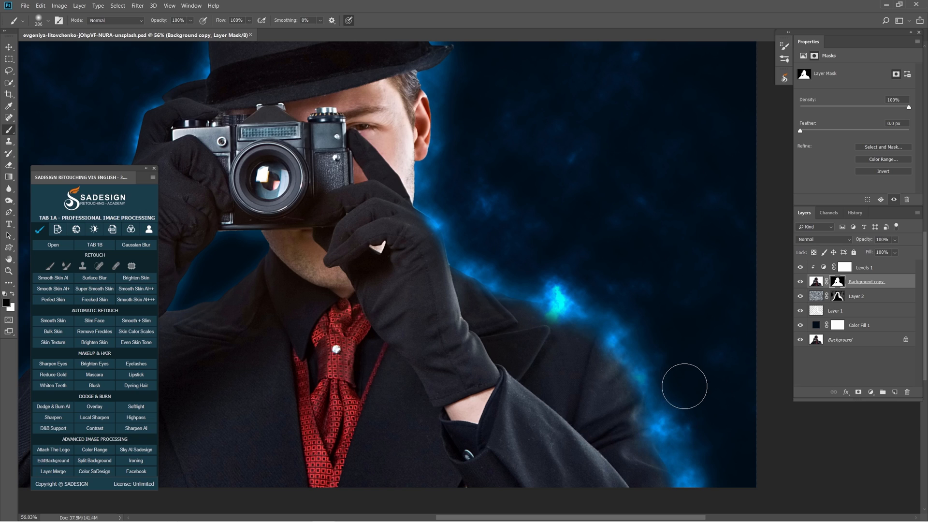
Lower the brush opacity to 50% and softly paint black on the Background copy mask along the neck and shoulder edge.
{"action": "key", "text": "5"}
{"action": "mouse_move", "coordinate": [565, 319]}
{"action": "left_mouse_down"}
{"action": "mouse_move", "coordinate": [467, 262]}
{"action": "mouse_move", "coordinate": [536, 302]}
{"action": "left_mouse_up"}
{"action": "mouse_move", "coordinate": [432, 203]}
{"action": "left_mouse_down"}
{"action": "mouse_move", "coordinate": [431, 169]}
{"action": "mouse_move", "coordinate": [430, 194]}
{"action": "left_mouse_up"}
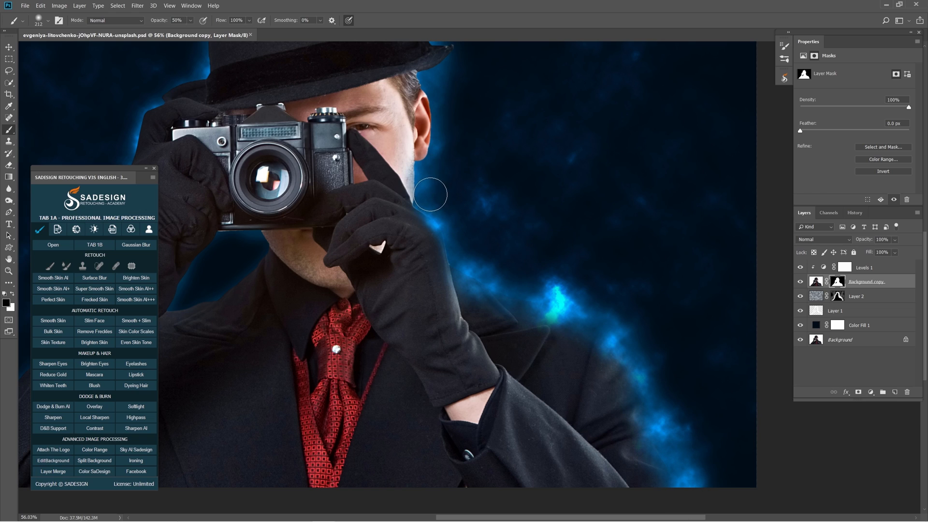
{"action": "left_click_drag", "start_coordinate": [450, 236], "coordinate": [456, 252]}
{"action": "mouse_move", "coordinate": [531, 262]}
{"action": "left_mouse_down"}
{"action": "mouse_move", "coordinate": [520, 263]}
{"action": "mouse_move", "coordinate": [549, 292]}
{"action": "left_mouse_up"}
{"action": "mouse_move", "coordinate": [564, 324]}
{"action": "left_mouse_down"}
{"action": "mouse_move", "coordinate": [630, 353]}
{"action": "mouse_move", "coordinate": [614, 362]}
{"action": "mouse_move", "coordinate": [651, 400]}
{"action": "mouse_move", "coordinate": [668, 468]}
{"action": "left_mouse_up"}
{"action": "left_click_drag", "start_coordinate": [677, 378], "coordinate": [621, 362]}
{"action": "left_click_drag", "start_coordinate": [585, 316], "coordinate": [608, 317]}
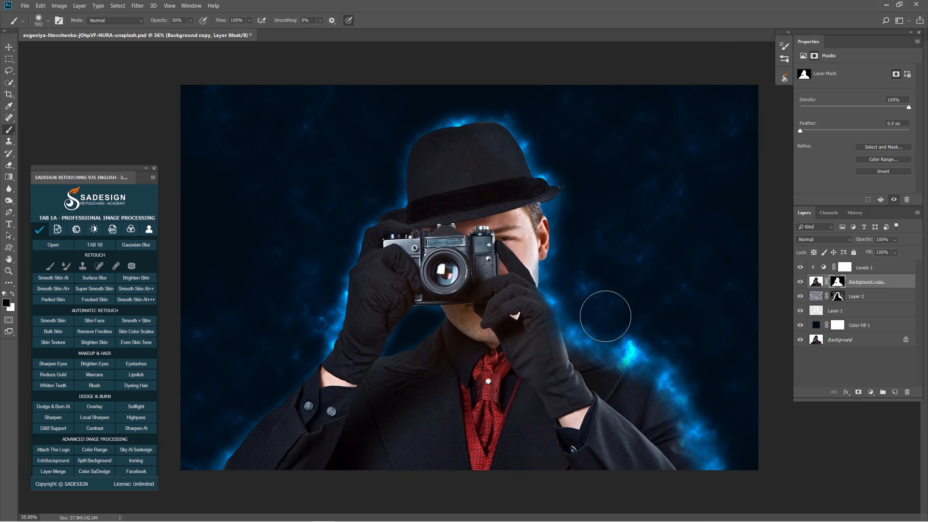
Paint white at 50% opacity on the Layer 2 clouds mask around the dissolved shoulder, after checking the layer's effect.
{"action": "left_click", "coordinate": [801, 296]}
{"action": "left_click", "coordinate": [801, 296]}
{"action": "left_click", "coordinate": [836, 297]}
{"action": "left_click_drag", "start_coordinate": [711, 338], "coordinate": [726, 338]}
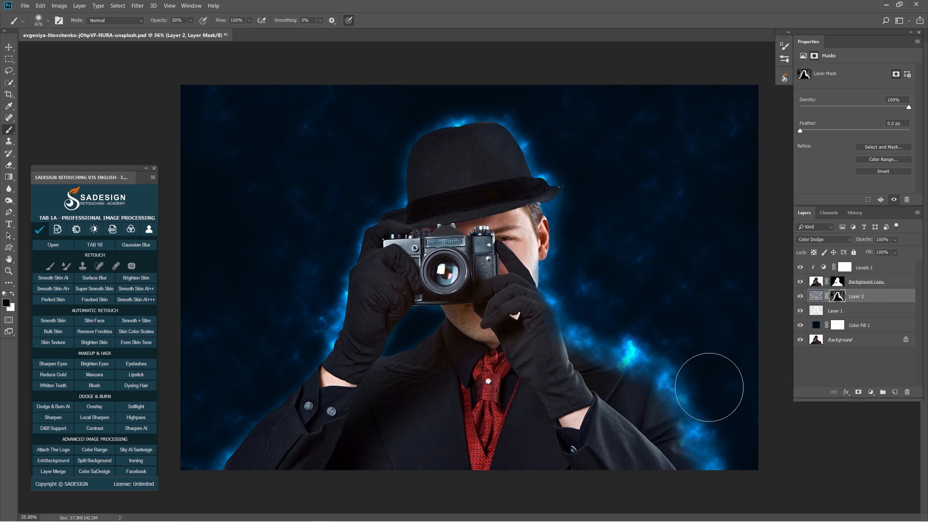
{"action": "left_click", "coordinate": [12, 294]}
{"action": "mouse_move", "coordinate": [684, 369]}
{"action": "left_mouse_down"}
{"action": "mouse_move", "coordinate": [721, 377]}
{"action": "mouse_move", "coordinate": [744, 433]}
{"action": "mouse_move", "coordinate": [721, 399]}
{"action": "mouse_move", "coordinate": [704, 399]}
{"action": "left_mouse_up"}
{"action": "left_click", "coordinate": [729, 405]}
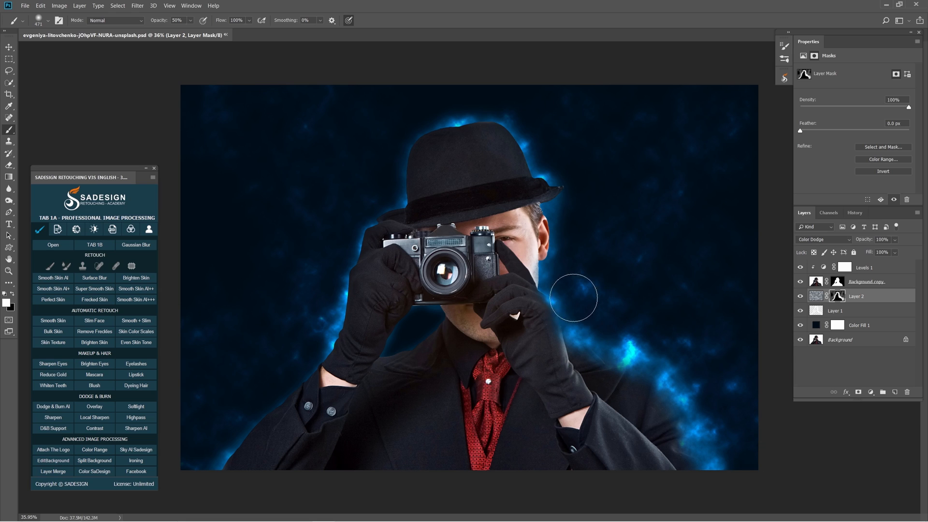
{"action": "mouse_move", "coordinate": [633, 325]}
{"action": "left_mouse_down"}
{"action": "mouse_move", "coordinate": [597, 321]}
{"action": "mouse_move", "coordinate": [611, 326]}
{"action": "left_mouse_up"}
Raise the brush opacity to 100% and paint more white on the clouds mask outside the right-hand shoulder.
{"action": "left_click", "coordinate": [191, 20]}
{"action": "left_click_drag", "start_coordinate": [194, 34], "coordinate": [222, 37]}
{"action": "left_click_drag", "start_coordinate": [647, 287], "coordinate": [650, 287]}
{"action": "mouse_move", "coordinate": [676, 321]}
{"action": "left_mouse_down"}
{"action": "mouse_move", "coordinate": [607, 321]}
{"action": "mouse_move", "coordinate": [592, 310]}
{"action": "mouse_move", "coordinate": [641, 322]}
{"action": "mouse_move", "coordinate": [722, 382]}
{"action": "mouse_move", "coordinate": [747, 442]}
{"action": "left_mouse_up"}
{"action": "left_click_drag", "start_coordinate": [589, 308], "coordinate": [575, 307]}
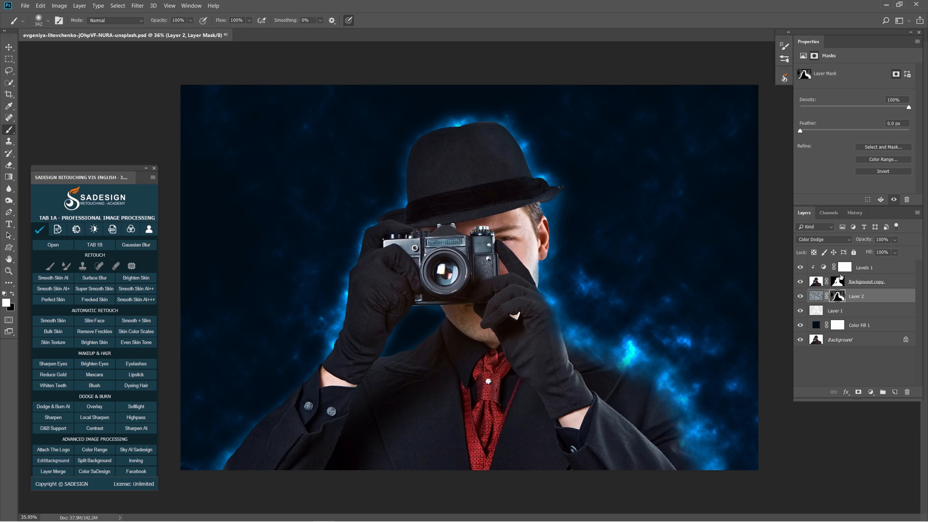
Create a new layer above Levels 1 and import 20 Broken Glass Brushes.abr into the brush presets.
{"action": "left_click", "coordinate": [887, 268]}
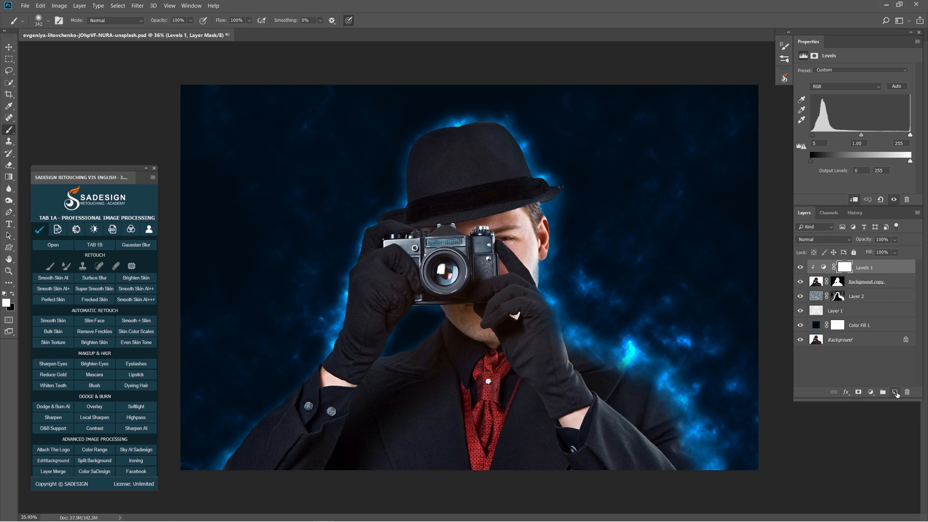
{"action": "left_click", "coordinate": [895, 392]}
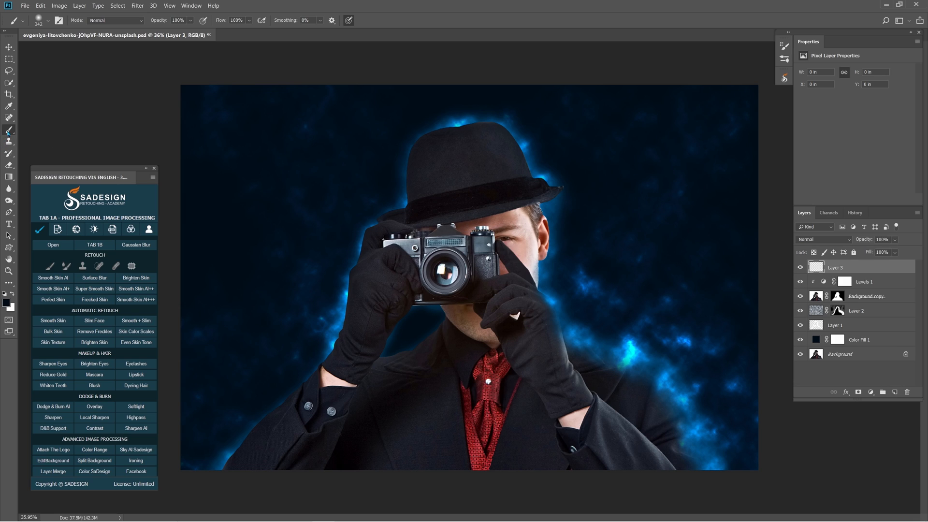
{"action": "left_click", "coordinate": [49, 22]}
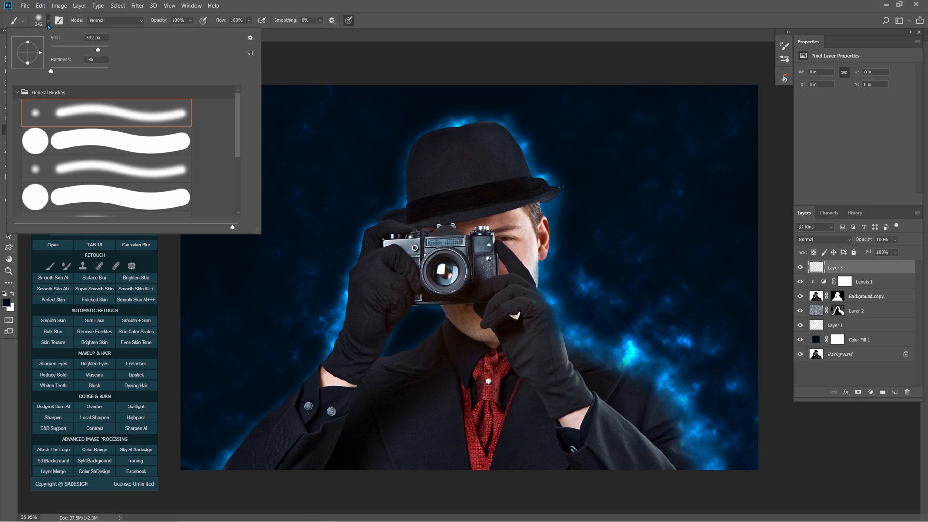
{"action": "left_click", "coordinate": [250, 38]}
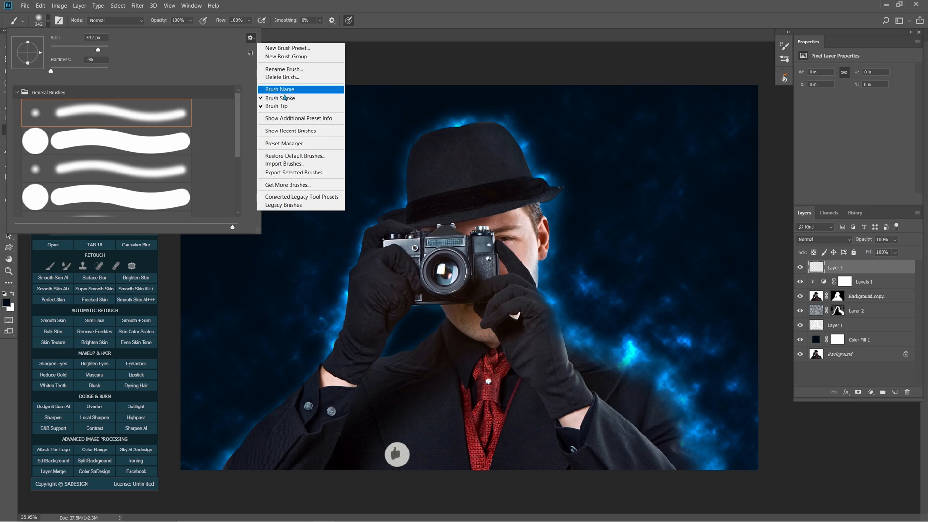
{"action": "left_click", "coordinate": [318, 164]}
{"action": "right_click", "coordinate": [185, 164]}
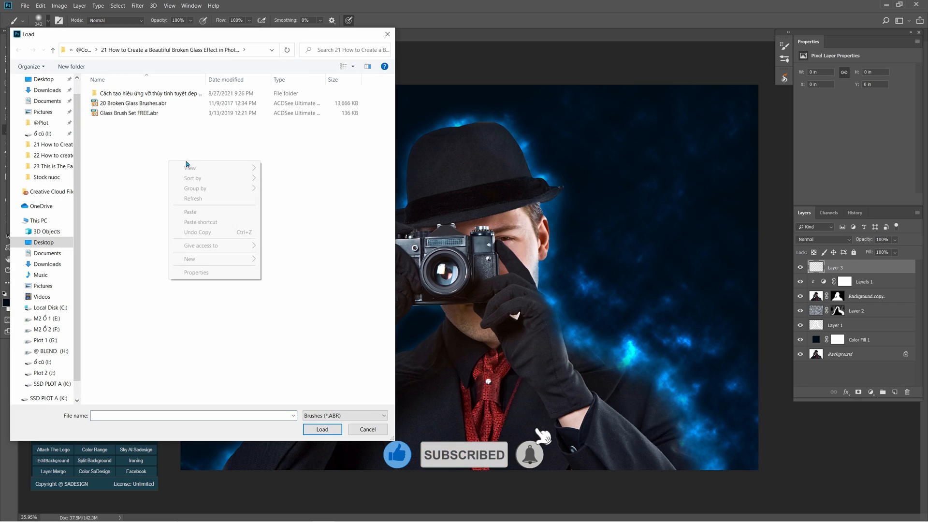
{"action": "mouse_move", "coordinate": [249, 168]}
{"action": "left_click", "coordinate": [302, 185]}
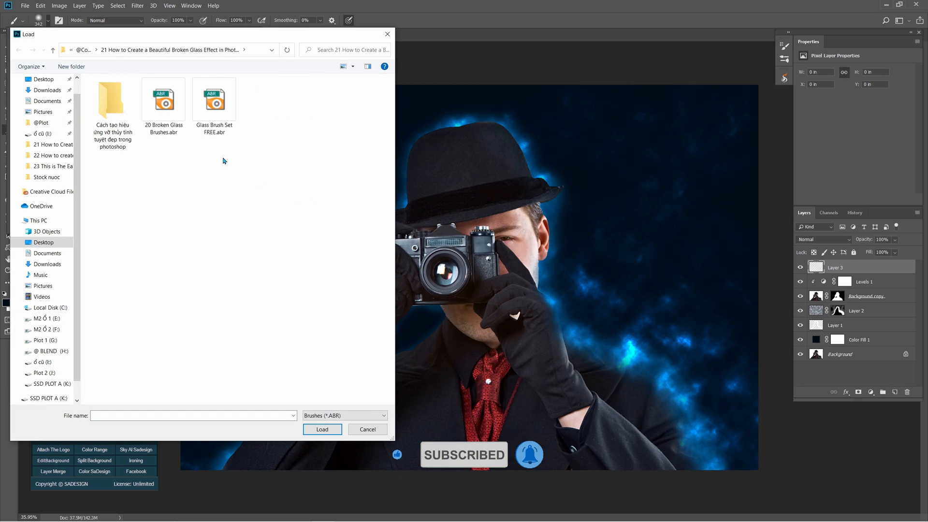
{"action": "left_click", "coordinate": [182, 131]}
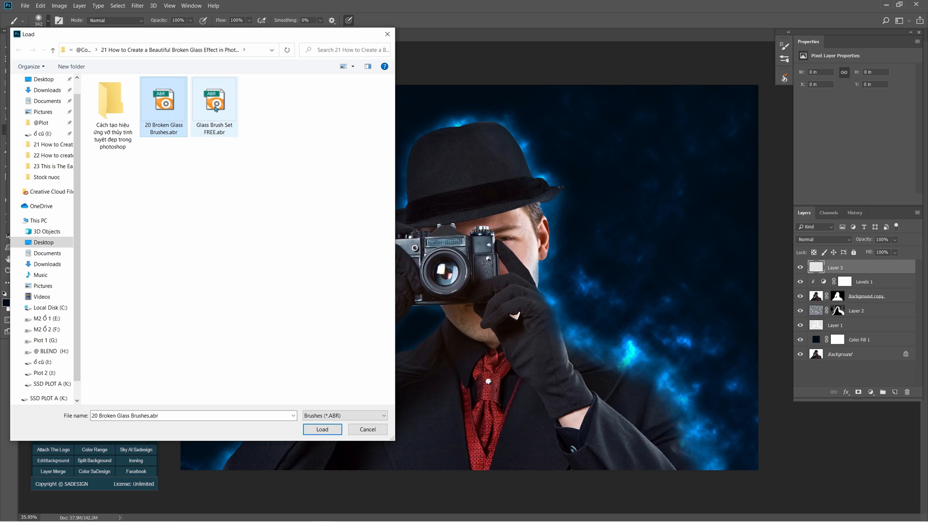
{"action": "left_click", "coordinate": [324, 430]}
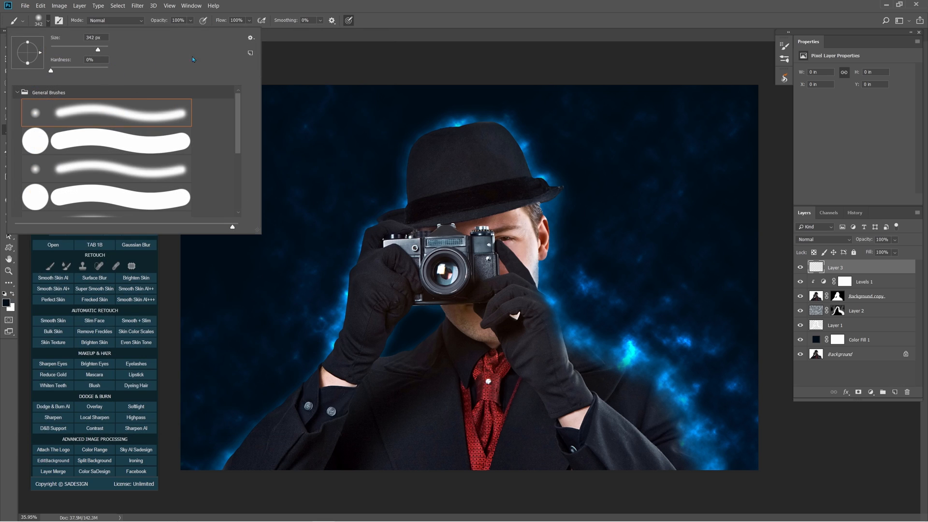
Import Glass Brush Set FREE.abr and choose the 815 px scattered-shard brush from its Broken Glass Brush Set folder.
{"action": "left_click", "coordinate": [255, 39]}
{"action": "left_click", "coordinate": [313, 166]}
{"action": "left_click", "coordinate": [321, 429]}
{"action": "left_click", "coordinate": [20, 91]}
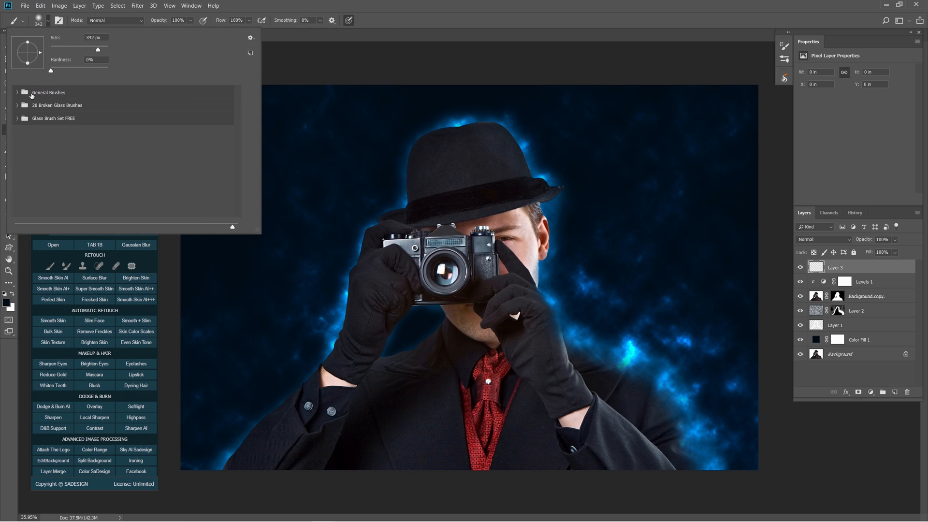
{"action": "left_click", "coordinate": [27, 121]}
{"action": "left_click", "coordinate": [16, 117]}
{"action": "left_click", "coordinate": [26, 131]}
{"action": "left_click", "coordinate": [124, 199]}
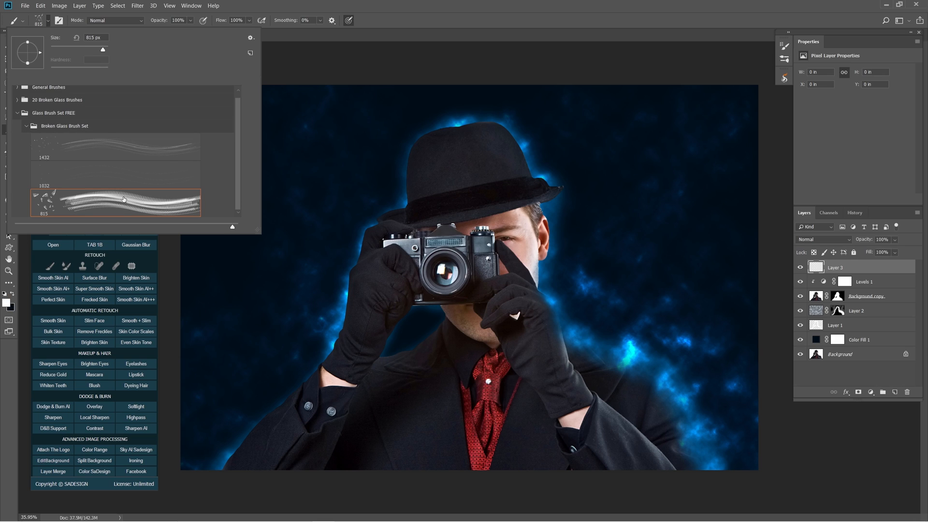
Set the shard brush to 100% spacing, 30% size jitter and 50% angle jitter, and save it as the preset Glass Brush.
{"action": "left_click", "coordinate": [191, 6]}
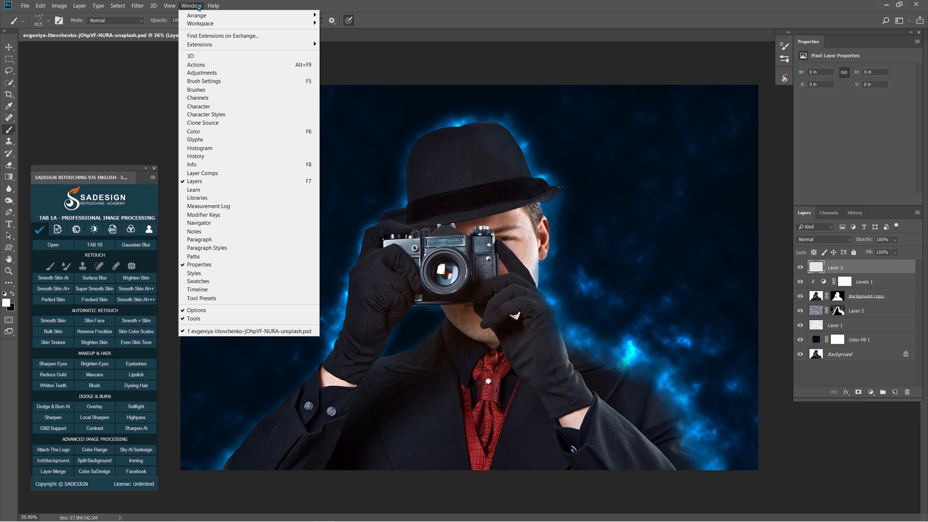
{"action": "left_click", "coordinate": [230, 81]}
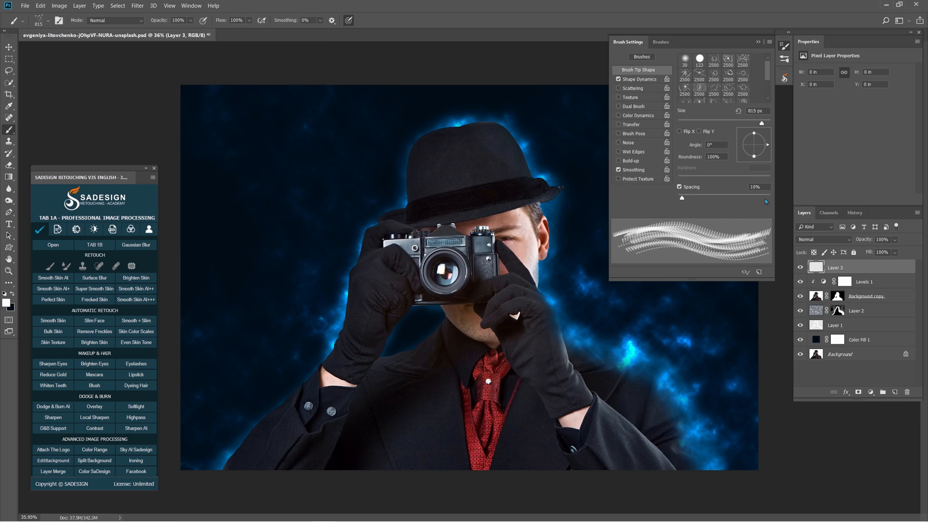
{"action": "type", "text": "100"}
{"action": "left_click", "coordinate": [638, 80]}
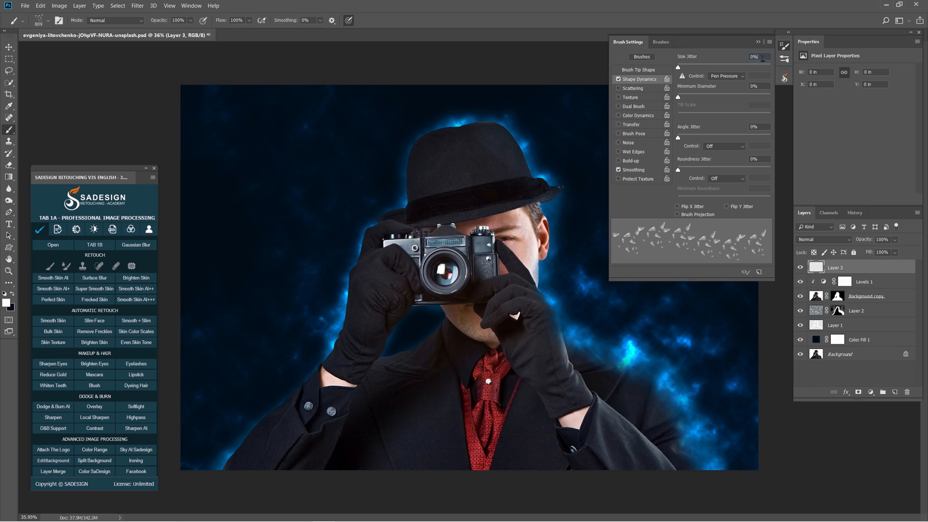
{"action": "type", "text": "30"}
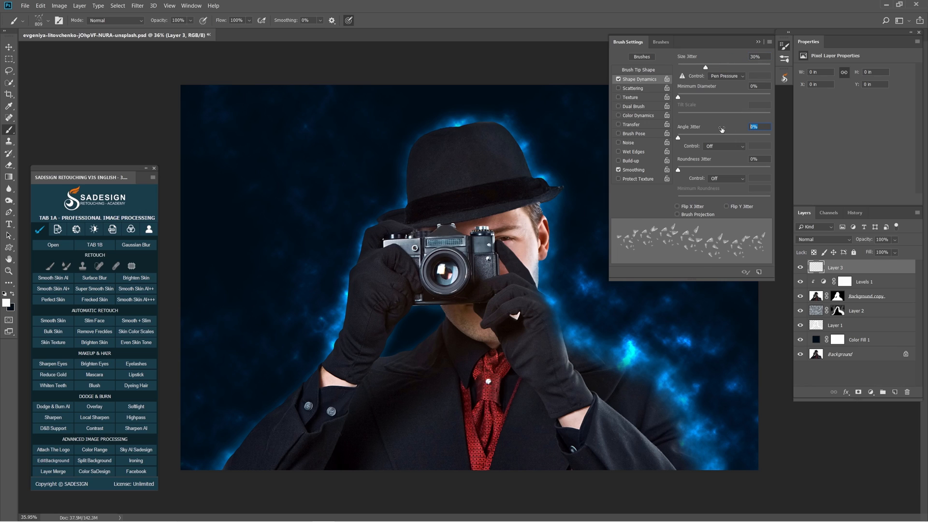
{"action": "type", "text": "50"}
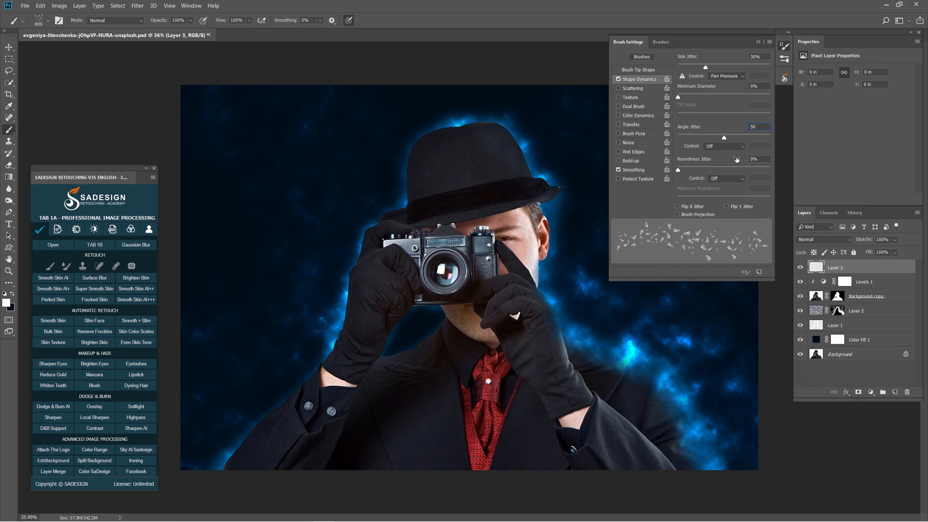
{"action": "left_click", "coordinate": [758, 272]}
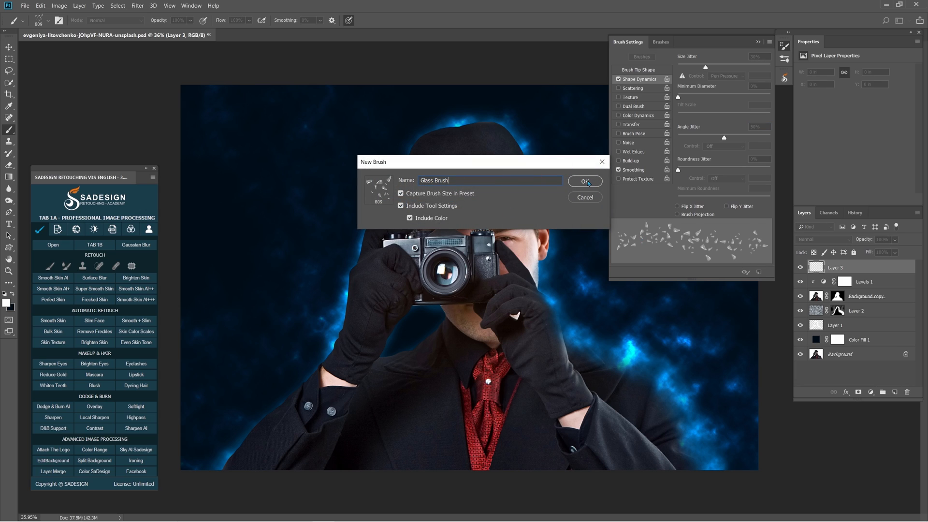
{"action": "left_click", "coordinate": [585, 181]}
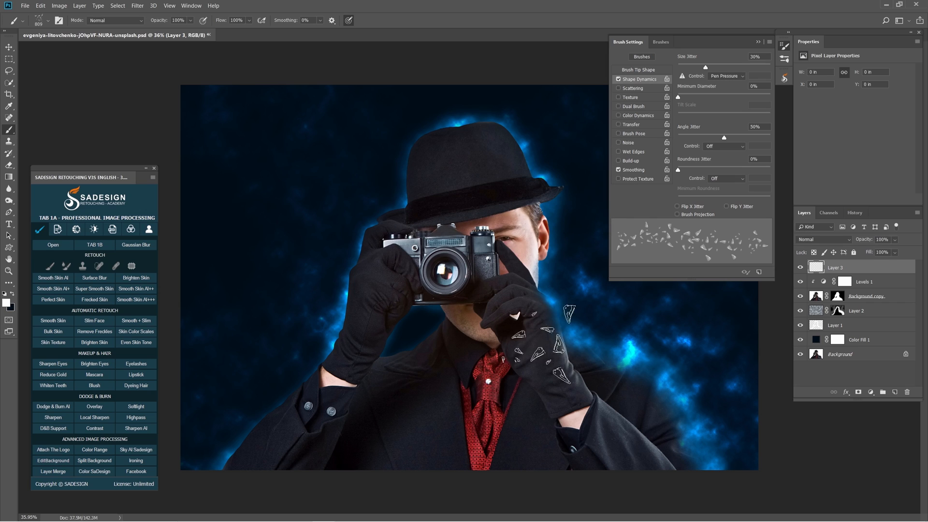
Stamp white glass shards on Layer 3 along the right-hand shoulder and over the glove and sleeve on the left side.
{"action": "mouse_move", "coordinate": [590, 317]}
{"action": "left_mouse_down"}
{"action": "mouse_move", "coordinate": [581, 319]}
{"action": "mouse_move", "coordinate": [682, 377]}
{"action": "left_mouse_up"}
{"action": "left_click", "coordinate": [572, 336]}
{"action": "left_click", "coordinate": [784, 47]}
{"action": "left_click", "coordinate": [673, 386]}
{"action": "left_click", "coordinate": [691, 431]}
{"action": "left_click_drag", "start_coordinate": [572, 290], "coordinate": [559, 287]}
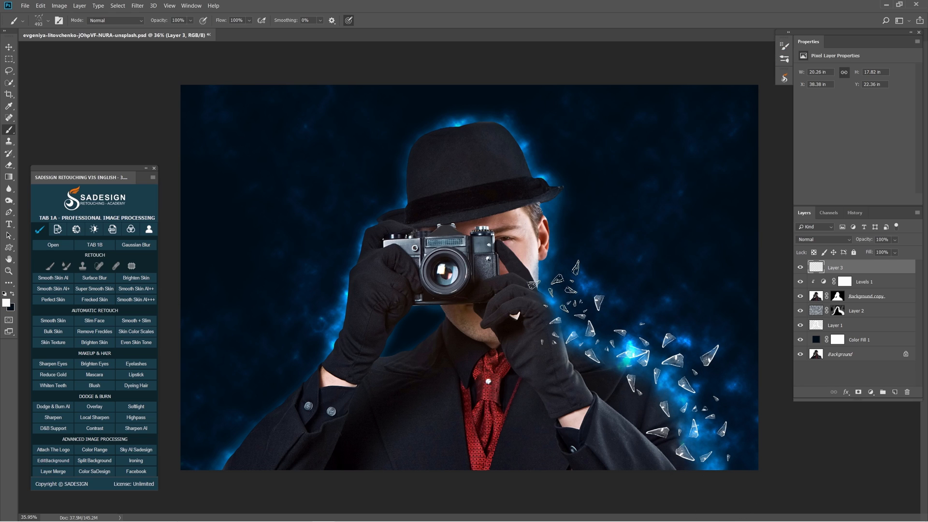
{"action": "left_click", "coordinate": [561, 288]}
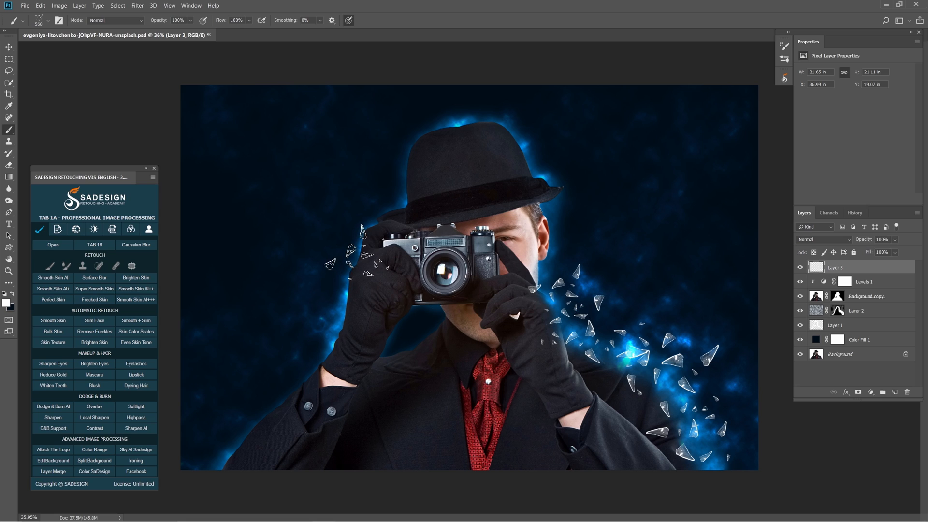
{"action": "left_click", "coordinate": [349, 289]}
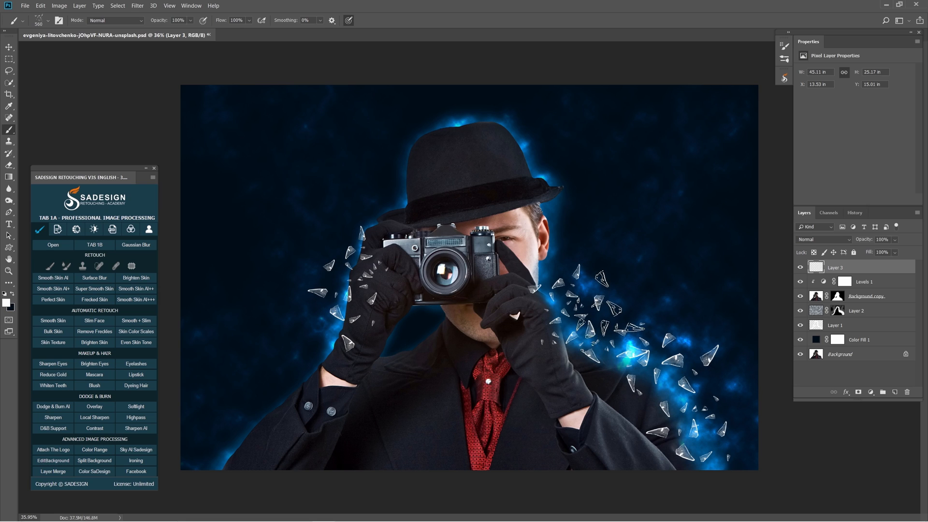
Create another layer and stamp small glass shards, starting with a 355 px brush, along the dissolved shoulder and over the right-hand sleeve.
{"action": "left_click_drag", "start_coordinate": [577, 299], "coordinate": [559, 298]}
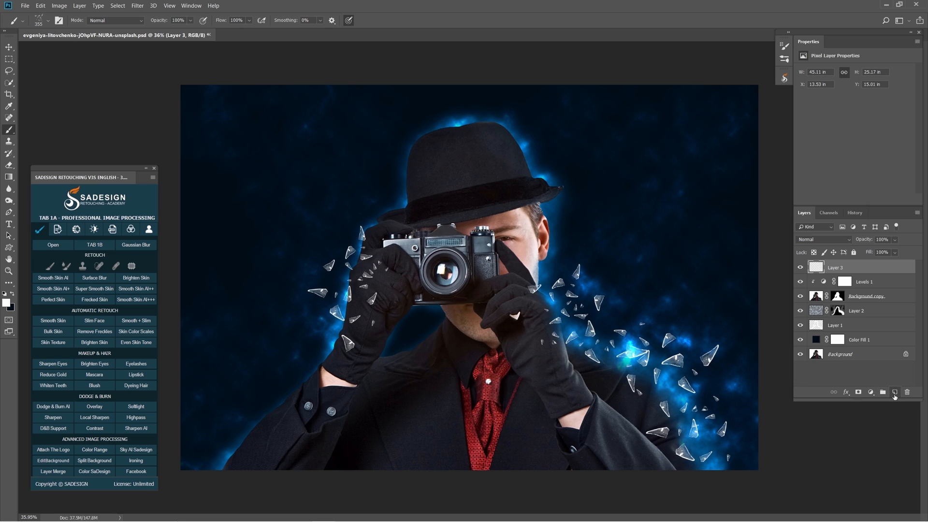
{"action": "left_click", "coordinate": [895, 392]}
{"action": "left_click", "coordinate": [556, 278]}
{"action": "left_click", "coordinate": [613, 328]}
{"action": "left_click", "coordinate": [657, 383]}
{"action": "left_click", "coordinate": [718, 456]}
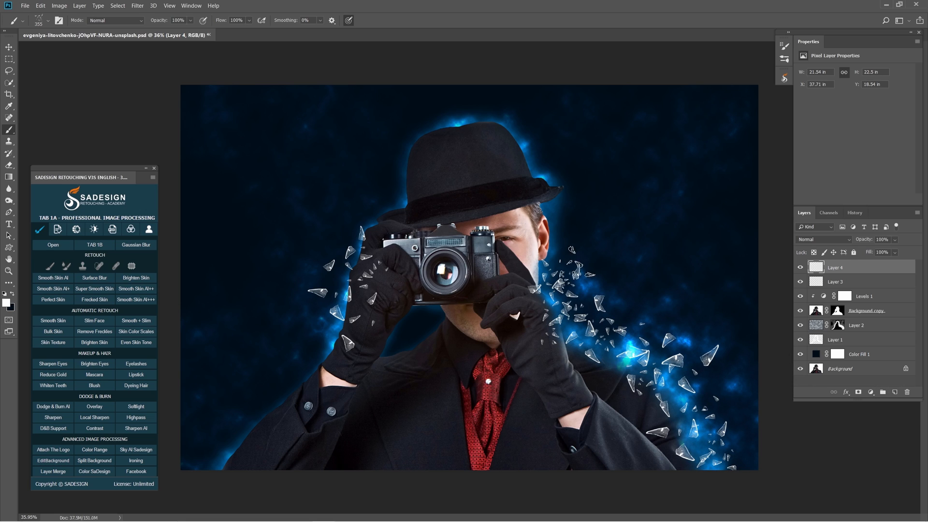
{"action": "left_click_drag", "start_coordinate": [586, 341], "coordinate": [603, 341]}
{"action": "left_click", "coordinate": [639, 422]}
{"action": "left_click", "coordinate": [600, 405]}
Create a third shard layer and stamp larger glass pieces beside the raised right-hand glove and above the shoulder.
{"action": "mouse_move", "coordinate": [600, 308]}
{"action": "left_mouse_down"}
{"action": "mouse_move", "coordinate": [634, 308]}
{"action": "mouse_move", "coordinate": [588, 298]}
{"action": "mouse_move", "coordinate": [606, 307]}
{"action": "mouse_move", "coordinate": [595, 307]}
{"action": "left_mouse_up"}
{"action": "right_click", "coordinate": [633, 307]}
{"action": "left_click", "coordinate": [894, 392]}
{"action": "left_click", "coordinate": [587, 304]}
{"action": "left_click", "coordinate": [666, 341]}
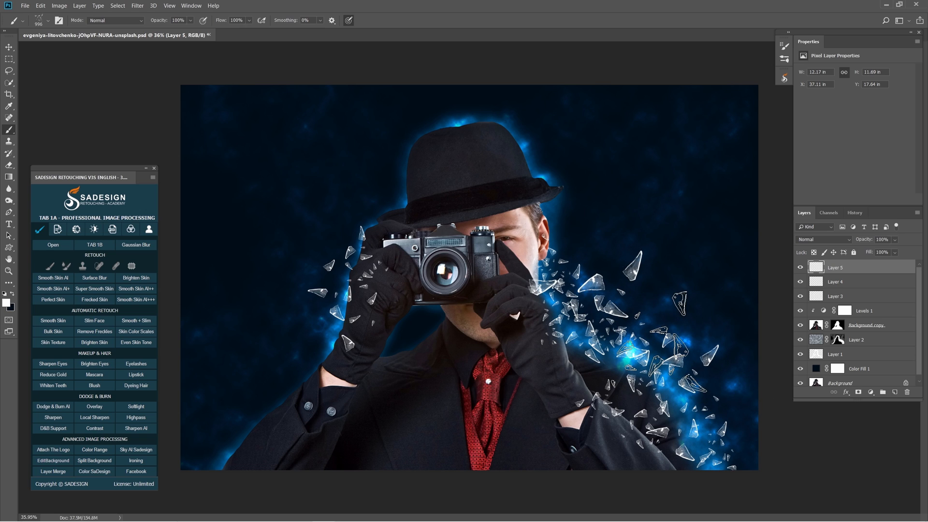
Enlarge the brush to about 1405 px and stamp big glass shards beside the hat and in the lower right corner of the picture.
{"action": "mouse_move", "coordinate": [625, 272]}
{"action": "left_mouse_down"}
{"action": "mouse_move", "coordinate": [613, 271]}
{"action": "mouse_move", "coordinate": [658, 269]}
{"action": "mouse_move", "coordinate": [700, 251]}
{"action": "left_mouse_up"}
{"action": "left_click", "coordinate": [610, 268]}
{"action": "left_click", "coordinate": [710, 451]}
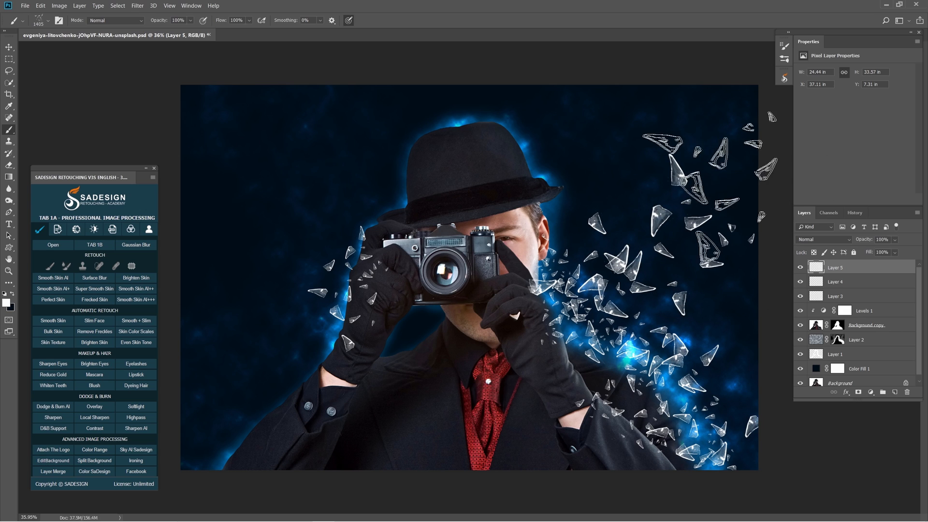
{"action": "left_click", "coordinate": [659, 202]}
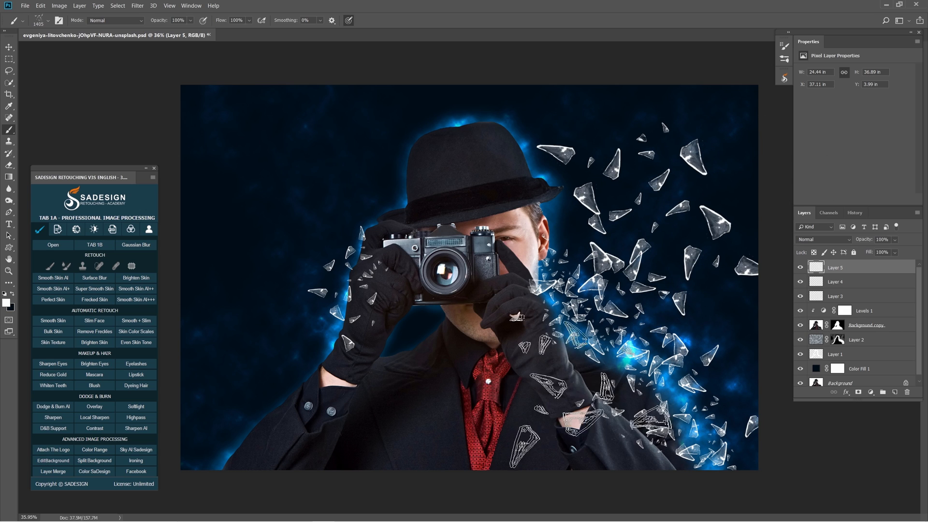
Shrink the brush to about 894 px and stamp glass shards on the backdrop beside the left-hand arm.
{"action": "key", "text": "bracketleft"}
{"action": "key", "text": "bracketleft"}
{"action": "key", "text": "bracketleft"}
{"action": "key", "text": "bracketleft"}
{"action": "key", "text": "bracketleft"}
{"action": "left_click", "coordinate": [332, 316]}
{"action": "key", "text": "comma"}
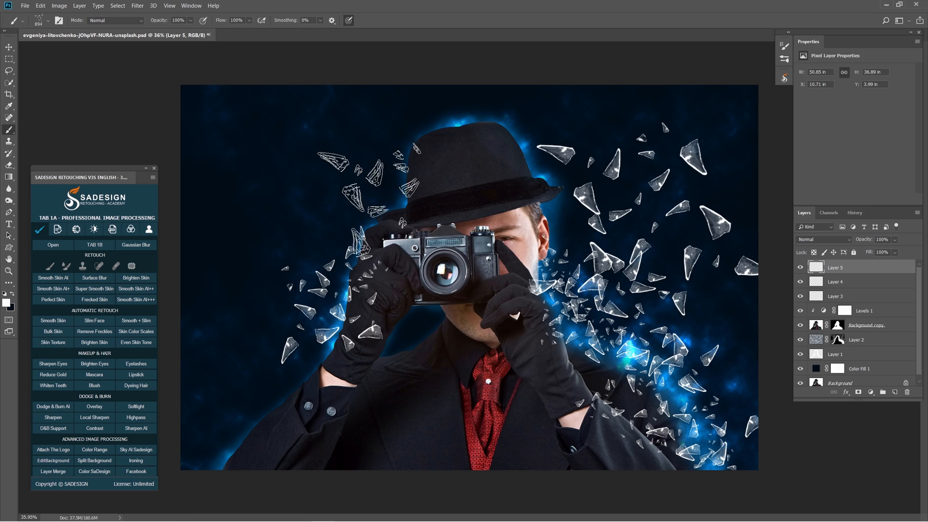
Stamp a cluster of glass shards on the backdrop above the left-hand glove and reduce the brush to about 845 px.
{"action": "left_click", "coordinate": [306, 242]}
{"action": "key", "text": "bracketleft"}
{"action": "key", "text": "bracketleft"}
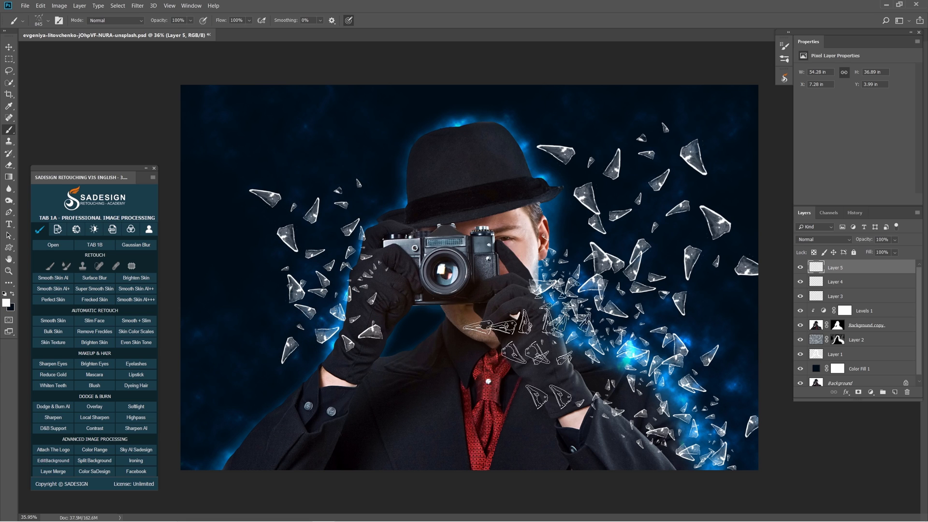
Create a new layer and stamp glass shards with a brush of about 1178 px on the backdrop beside the uncovered side of the face.
{"action": "left_click", "coordinate": [895, 393]}
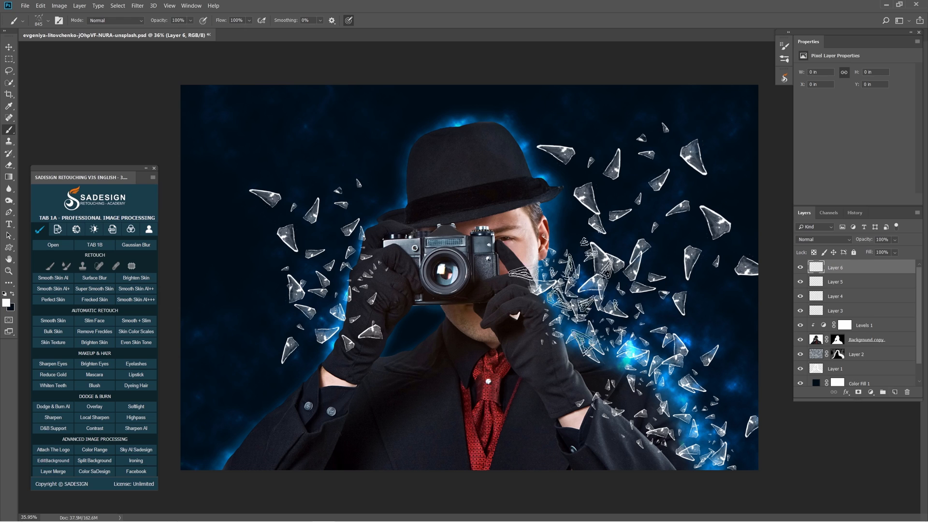
{"action": "key", "text": "bracketright"}
{"action": "key", "text": "bracketright"}
{"action": "key", "text": "bracketright"}
{"action": "key", "text": "bracketright"}
{"action": "left_click", "coordinate": [613, 245]}
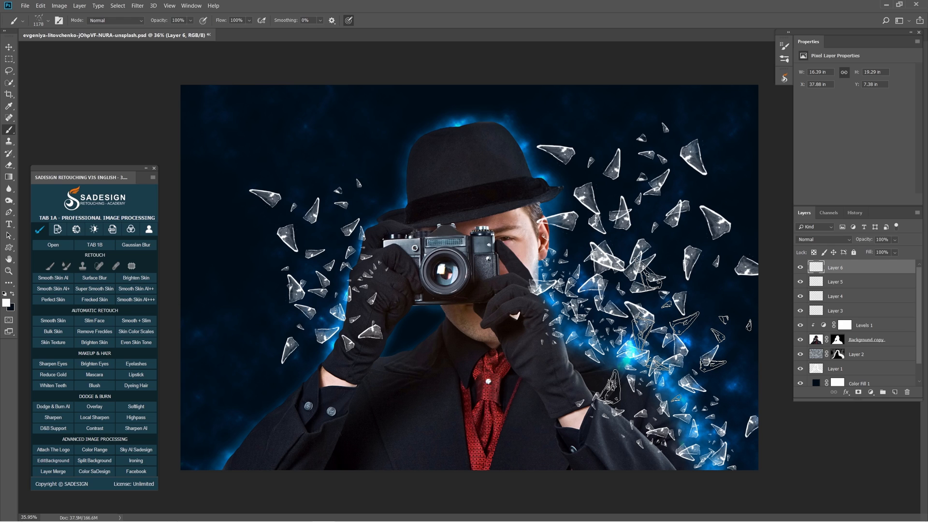
Apply a Motion Blur with an angle of 64° and a distance of 8 pixels to the new shard layer.
{"action": "left_click", "coordinate": [138, 5]}
{"action": "mouse_move", "coordinate": [193, 103]}
{"action": "left_click", "coordinate": [283, 153]}
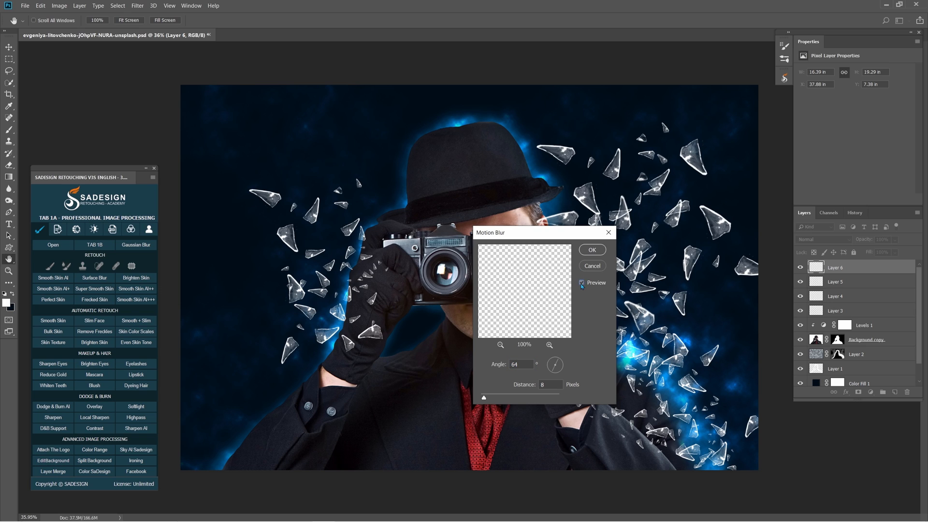
{"action": "left_click", "coordinate": [597, 252]}
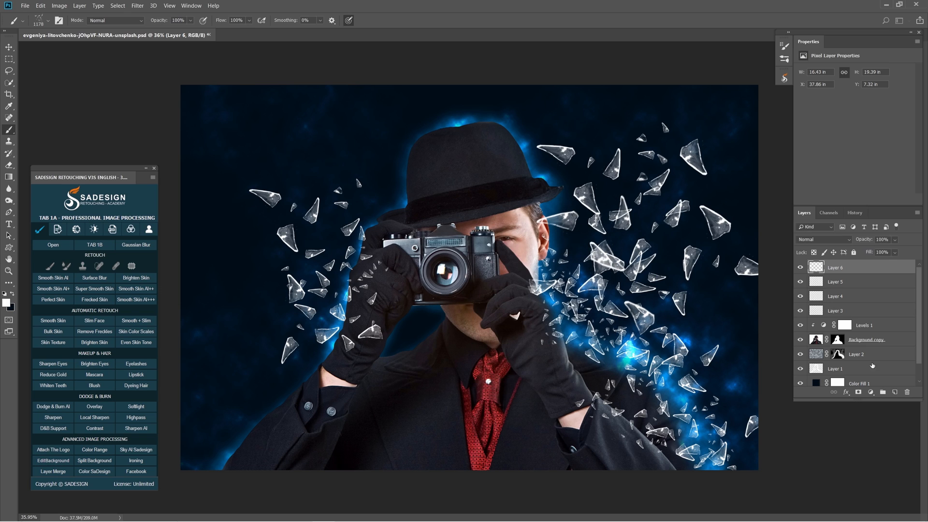
Create another layer and stamp glass shards beside the left-hand glove with a brush of about 1121 px.
{"action": "left_click", "coordinate": [895, 392]}
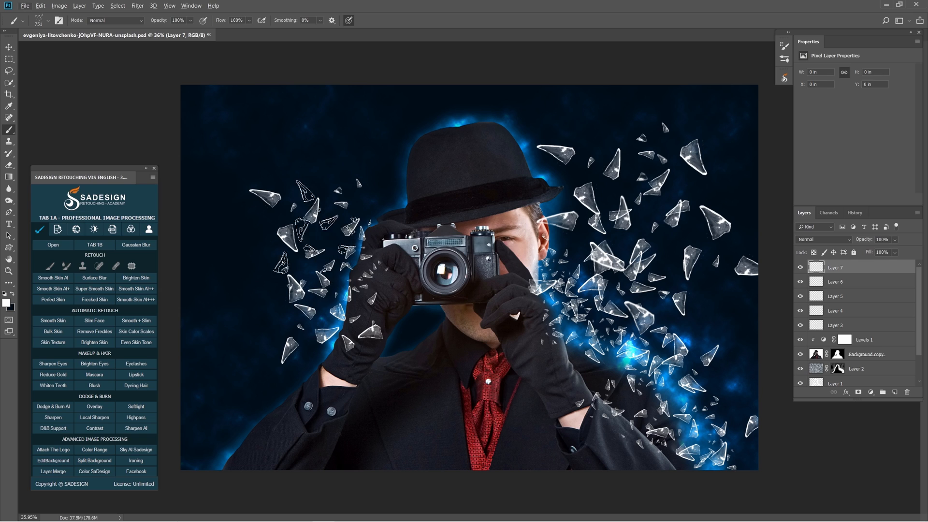
{"action": "key", "text": "]"}
{"action": "key", "text": "]"}
{"action": "key", "text": "]"}
{"action": "key", "text": "]"}
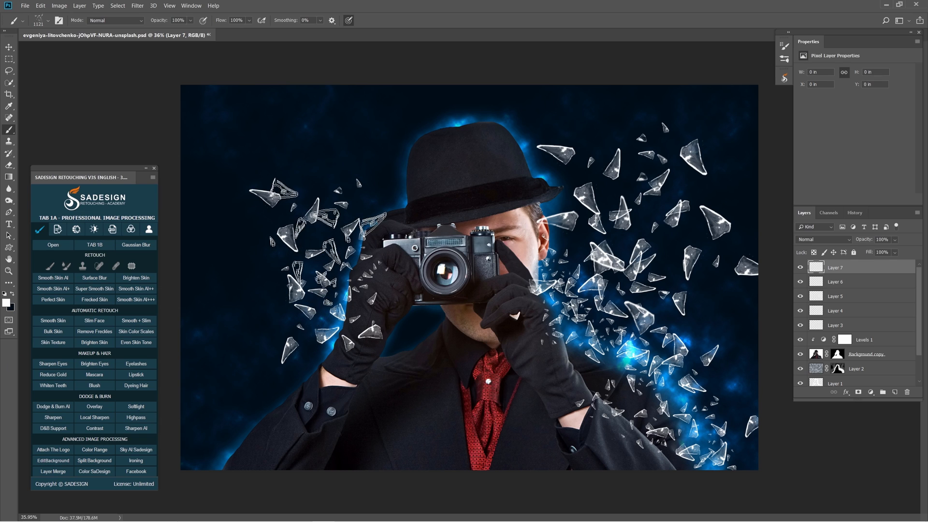
{"action": "left_click", "coordinate": [318, 251]}
Apply a Motion Blur with an angle of -49° and a distance of 8 pixels to the shards beside the left-hand glove.
{"action": "left_click", "coordinate": [137, 5]}
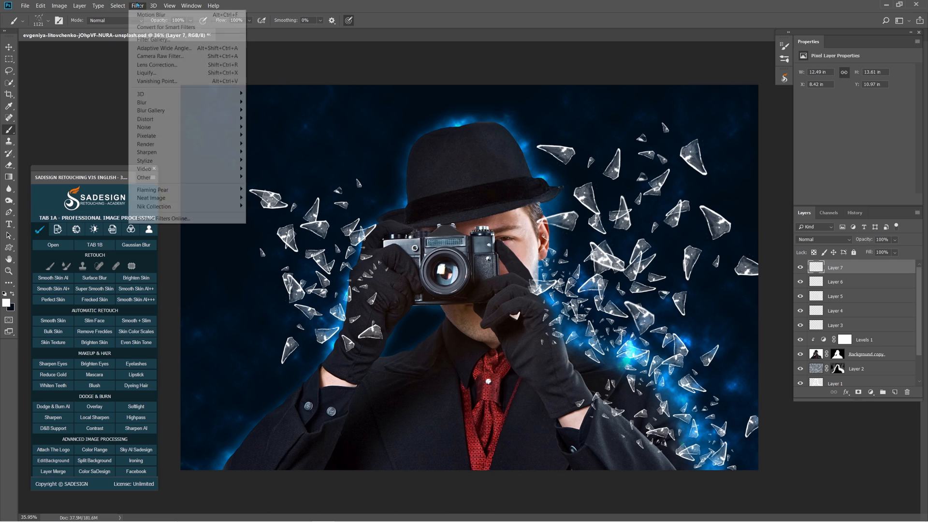
{"action": "mouse_move", "coordinate": [202, 102]}
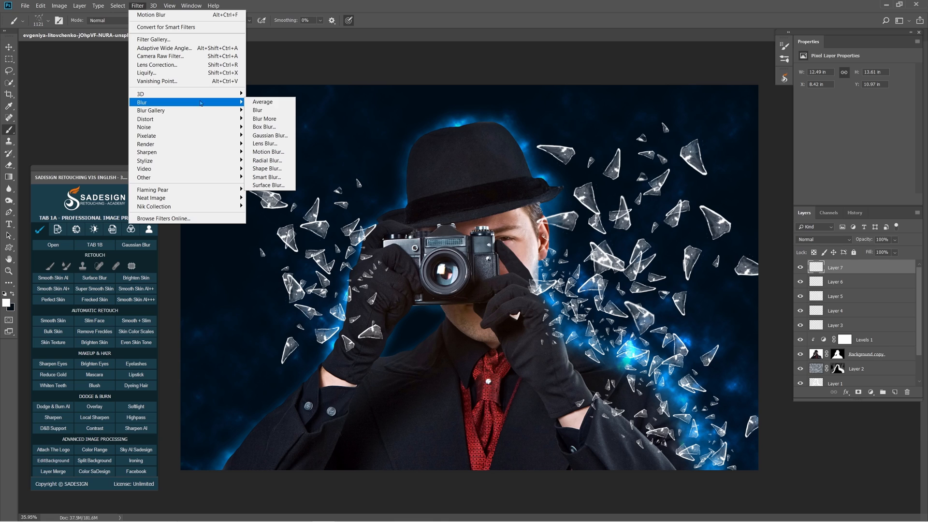
{"action": "left_click", "coordinate": [268, 152]}
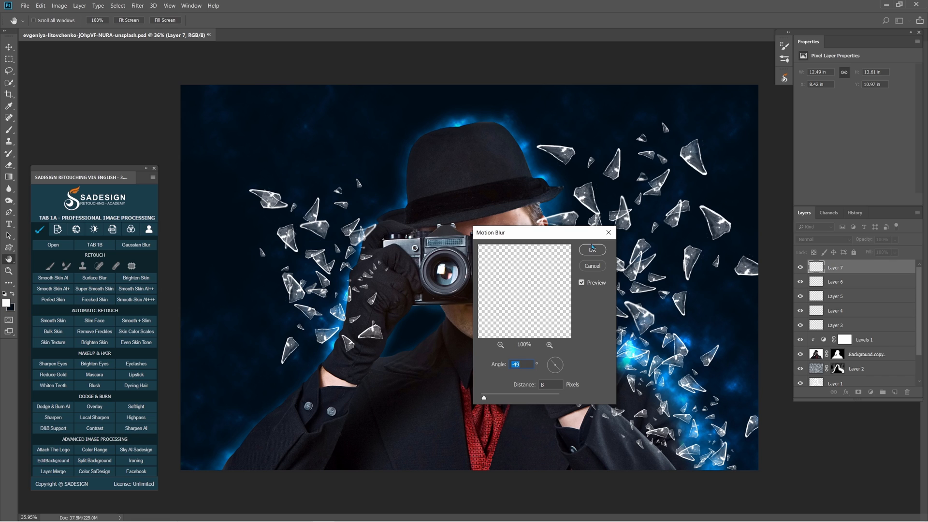
{"action": "left_click", "coordinate": [593, 250]}
Create a new layer and stamp very large glass shards, using a brush of about 2064 px, over the upper right of the picture.
{"action": "left_click", "coordinate": [895, 392]}
{"action": "left_click_drag", "start_coordinate": [615, 261], "coordinate": [623, 262]}
{"action": "left_click", "coordinate": [662, 171]}
{"action": "key", "text": "ctrl+t"}
{"action": "left_click_drag", "start_coordinate": [705, 305], "coordinate": [578, 301]}
{"action": "left_click_drag", "start_coordinate": [667, 250], "coordinate": [582, 246]}
{"action": "left_click_drag", "start_coordinate": [741, 261], "coordinate": [755, 190]}
{"action": "left_click_drag", "start_coordinate": [576, 187], "coordinate": [575, 182]}
{"action": "key", "text": "Return"}
{"action": "key", "text": "b"}
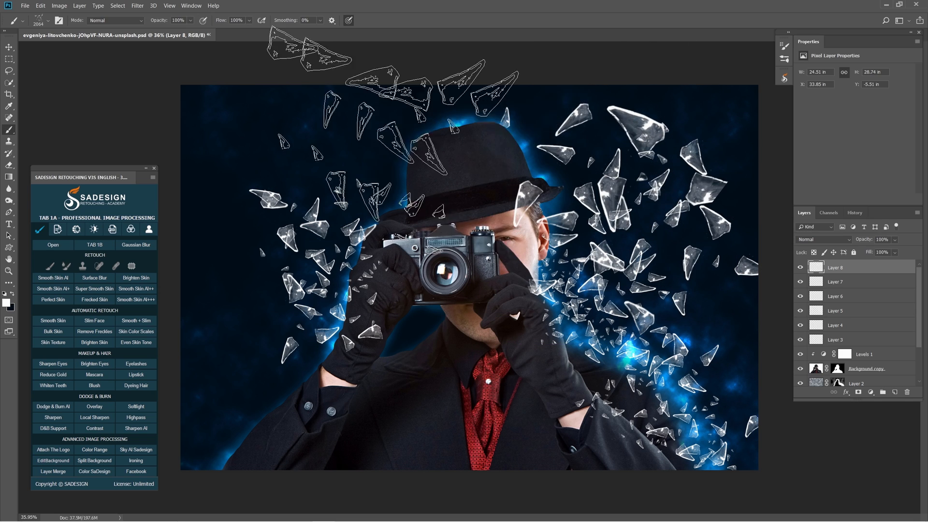
Soften the very large shards in the upper right with a Gaussian Blur of 5 pixels radius.
{"action": "left_click", "coordinate": [138, 6]}
{"action": "mouse_move", "coordinate": [160, 97]}
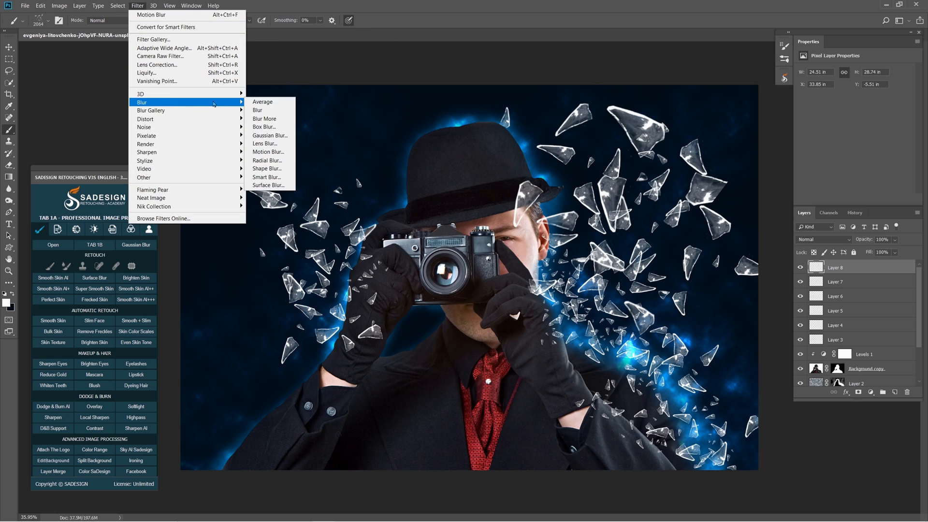
{"action": "left_click", "coordinate": [281, 135]}
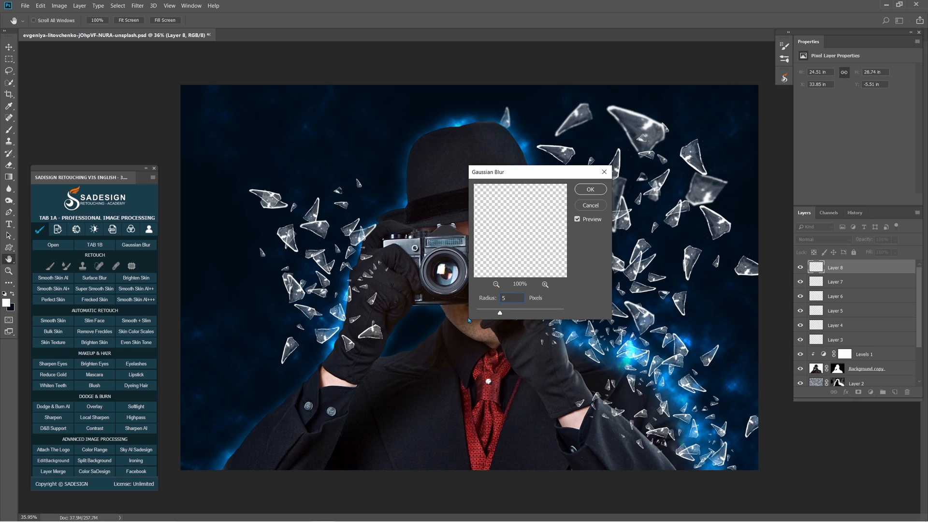
{"action": "left_click", "coordinate": [591, 189]}
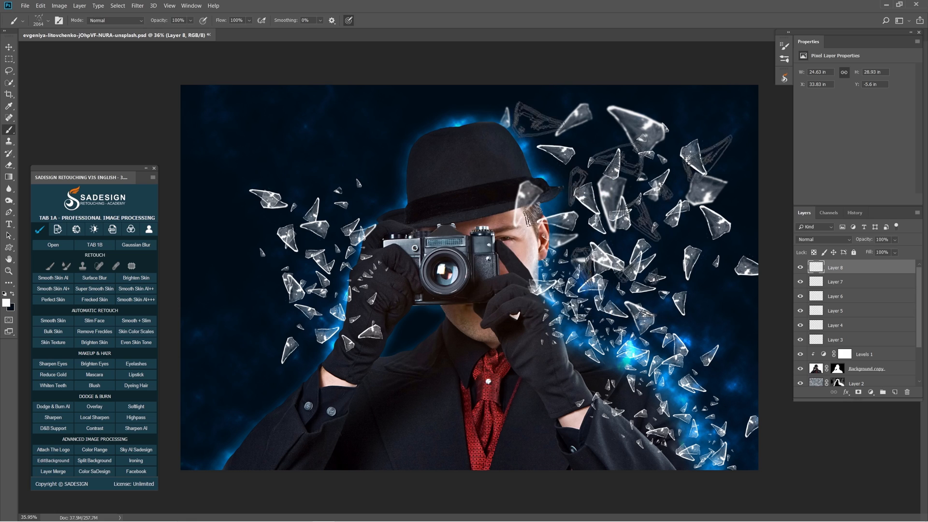
Enlarge the brush to about 2313 px and stamp very large shards on a new layer over the upper left backdrop.
{"action": "key", "text": "."}
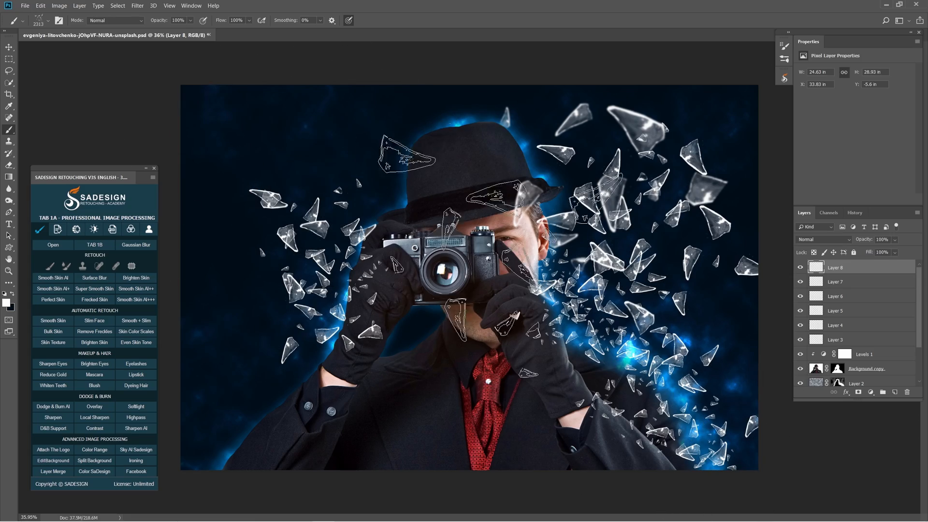
{"action": "left_click", "coordinate": [897, 395]}
{"action": "left_click", "coordinate": [271, 174]}
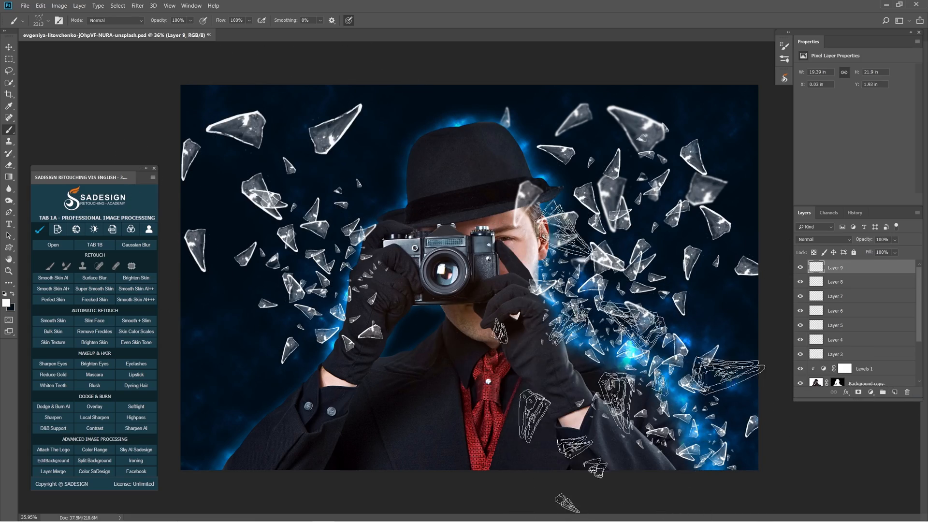
Apply a Gaussian Blur to the large shards on the upper left backdrop.
{"action": "left_click", "coordinate": [138, 6]}
{"action": "mouse_move", "coordinate": [208, 102]}
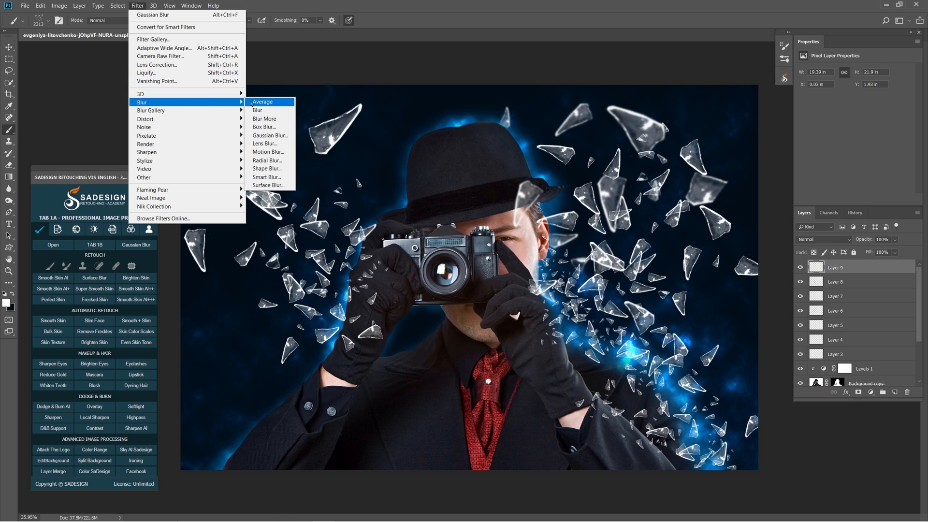
{"action": "left_click", "coordinate": [282, 139]}
{"action": "left_click", "coordinate": [598, 195]}
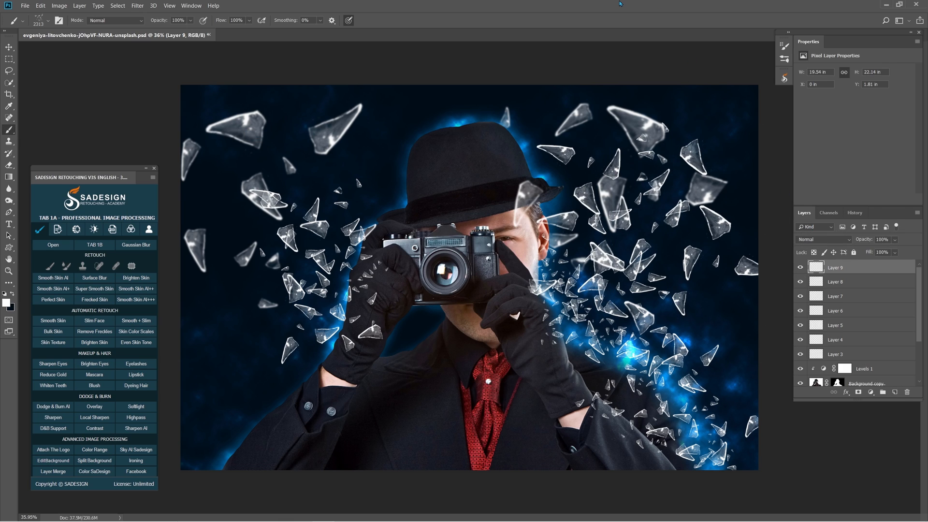
Create a new layer and choose a 2500 px cracked-glass tip from the 20 Broken Glass Brushes set.
{"action": "left_click", "coordinate": [895, 392]}
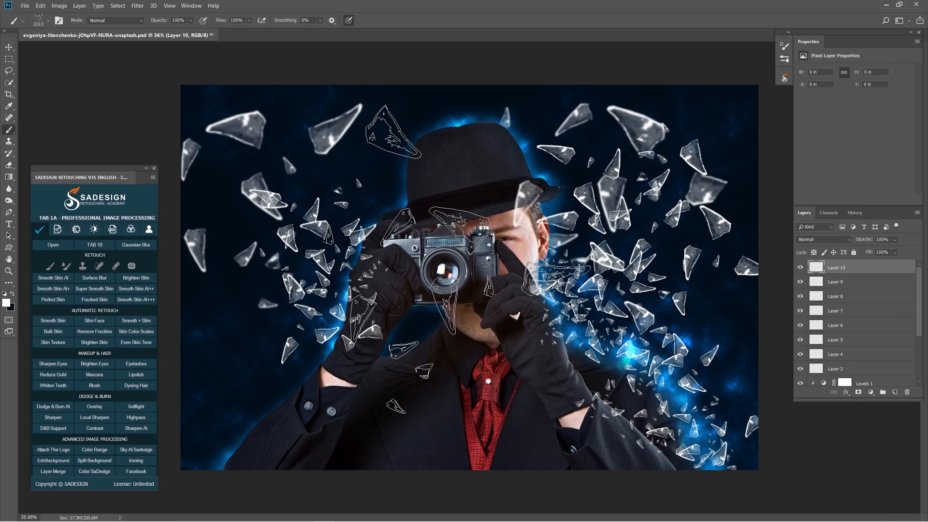
{"action": "right_click", "coordinate": [422, 237]}
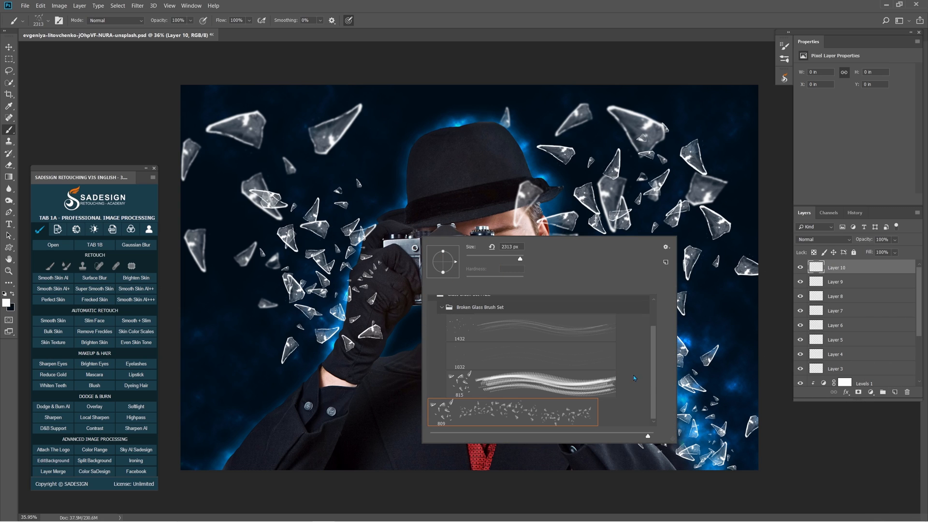
{"action": "mouse_move", "coordinate": [653, 384]}
{"action": "left_mouse_down"}
{"action": "mouse_move", "coordinate": [659, 337]}
{"action": "mouse_move", "coordinate": [660, 396]}
{"action": "mouse_move", "coordinate": [659, 331]}
{"action": "left_mouse_up"}
{"action": "left_click", "coordinate": [452, 317]}
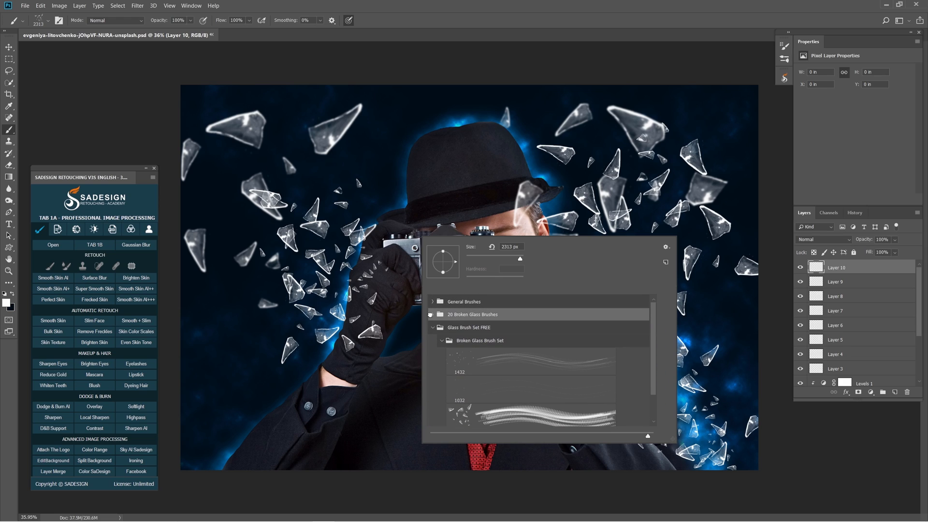
{"action": "left_click", "coordinate": [431, 315]}
{"action": "scroll", "coordinate": [522, 361], "scroll_direction": "down", "scroll_amount": 5}
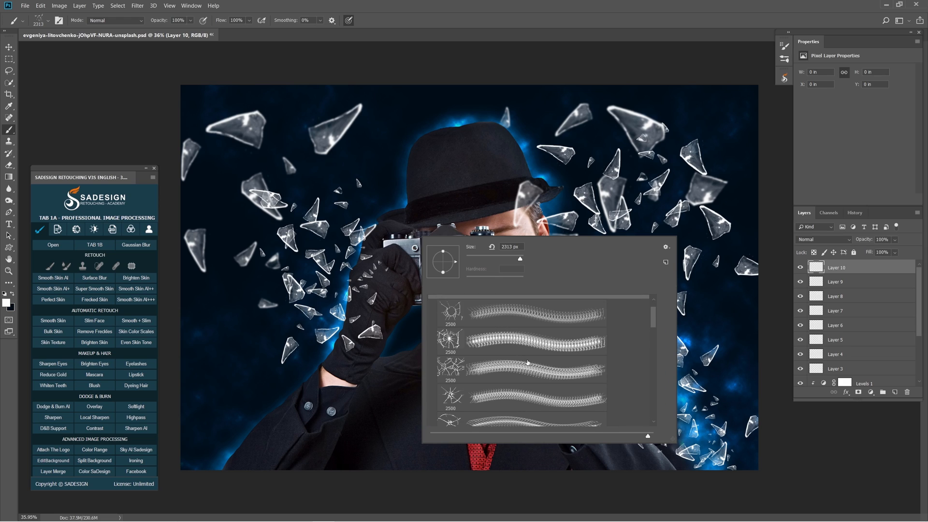
{"action": "left_click_drag", "start_coordinate": [652, 337], "coordinate": [652, 361]}
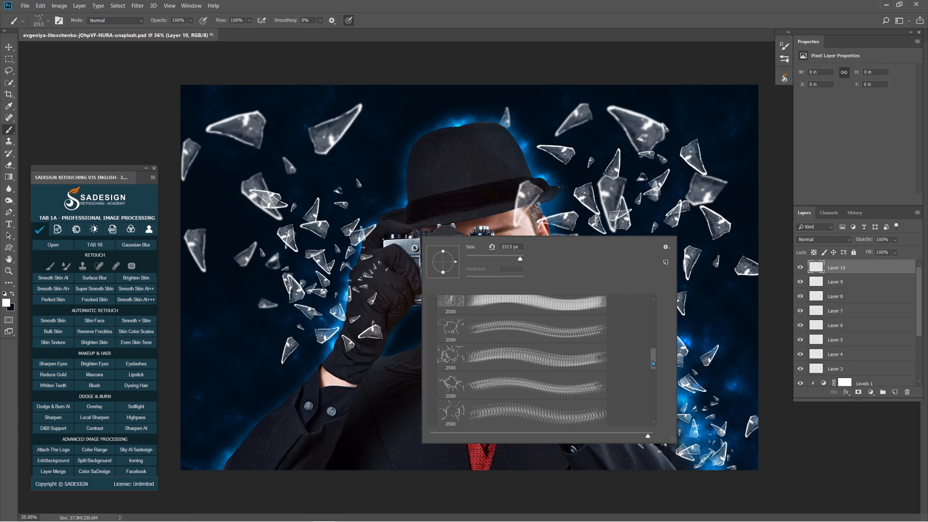
{"action": "double_click", "coordinate": [451, 359]}
Shrink the brush to about 286 px and stamp the crack pattern on the front glass of the camera lens.
{"action": "mouse_move", "coordinate": [446, 272]}
{"action": "left_mouse_down"}
{"action": "mouse_move", "coordinate": [465, 281]}
{"action": "mouse_move", "coordinate": [508, 277]}
{"action": "left_mouse_up"}
{"action": "key", "text": "bracketleft"}
{"action": "key", "text": "bracketleft"}
{"action": "key", "text": "bracketleft"}
{"action": "left_click", "coordinate": [508, 276]}
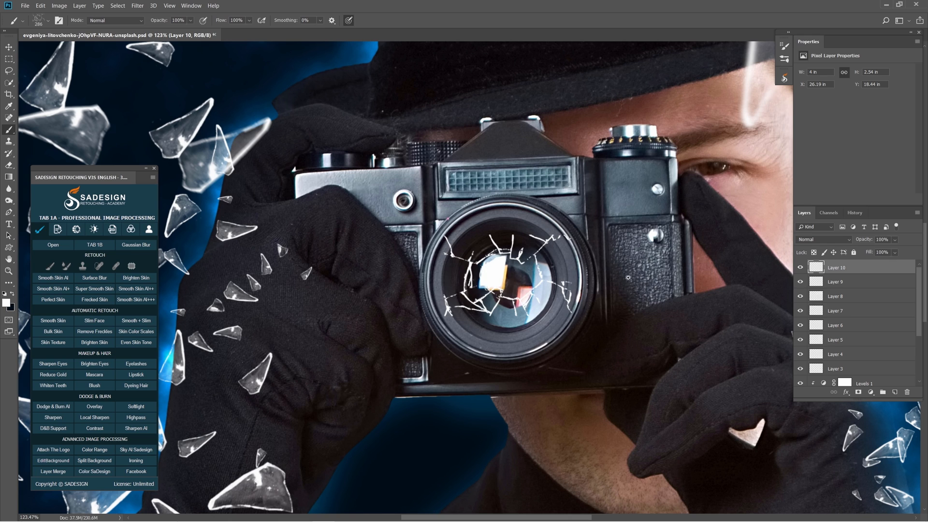
{"action": "key", "text": "ctrl+0"}
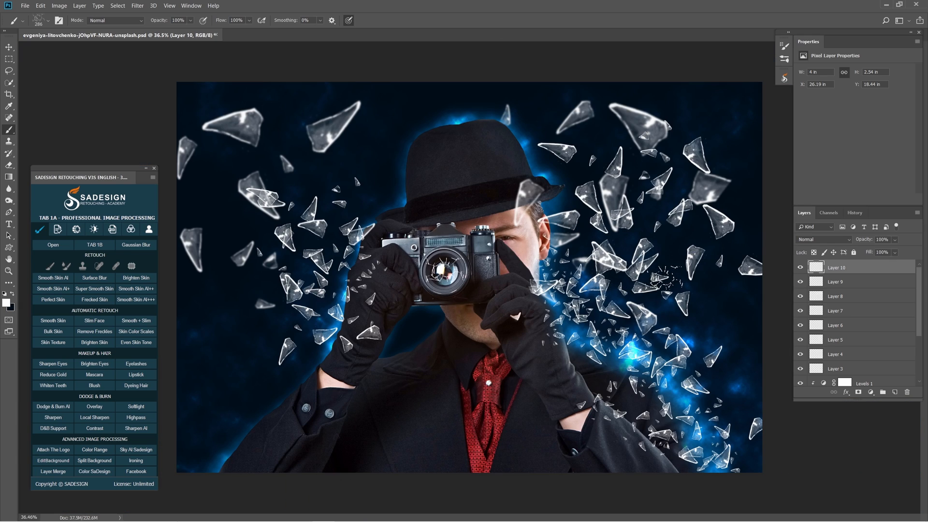
Create a new layer and stamp fine glass specks beside the left-hand arm with the 1432 tip from the Broken Glass Brush Set.
{"action": "left_click", "coordinate": [897, 392]}
{"action": "right_click", "coordinate": [509, 242]}
{"action": "left_click_drag", "start_coordinate": [739, 361], "coordinate": [741, 317]}
{"action": "left_click", "coordinate": [518, 320]}
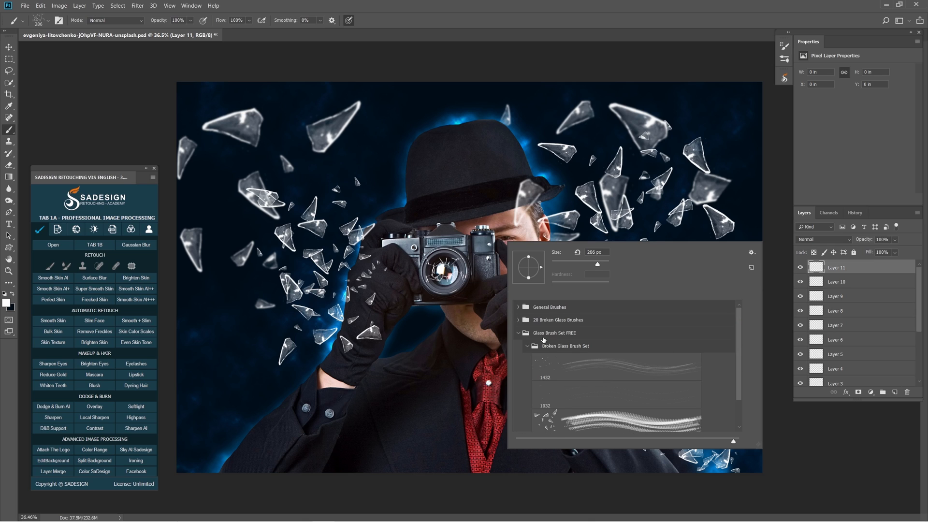
{"action": "left_click", "coordinate": [571, 372]}
{"action": "left_click_drag", "start_coordinate": [342, 328], "coordinate": [306, 339], "text": "alt"}
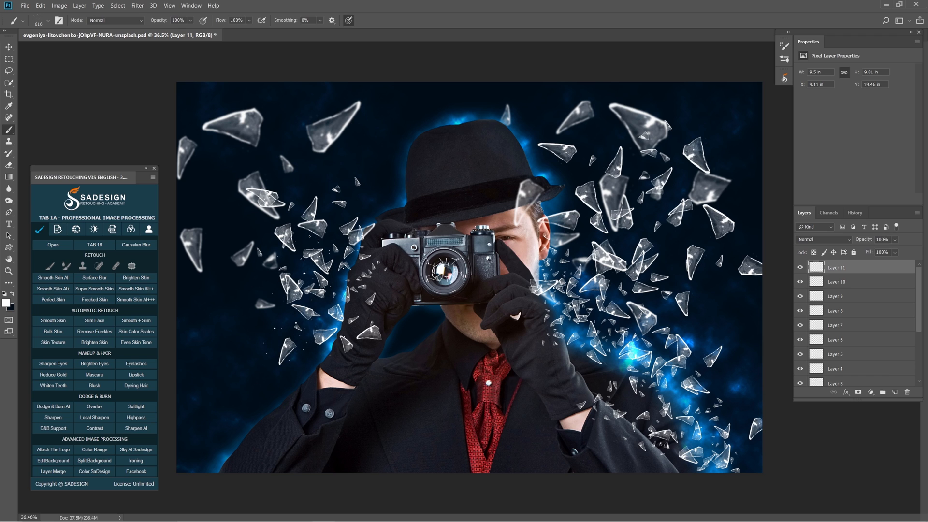
Scatter more fine glass specks among the shards over the right half of the picture, enlarging the brush to about 905 px.
{"action": "key", "text": "r"}
{"action": "left_click_drag", "start_coordinate": [701, 359], "coordinate": [710, 329]}
{"action": "left_click_drag", "start_coordinate": [706, 348], "coordinate": [693, 171]}
{"action": "key", "text": "r"}
{"action": "mouse_move", "coordinate": [681, 229]}
{"action": "left_mouse_down"}
{"action": "mouse_move", "coordinate": [683, 278]}
{"action": "mouse_move", "coordinate": [640, 421]}
{"action": "mouse_move", "coordinate": [644, 411]}
{"action": "left_mouse_up"}
{"action": "left_click_drag", "start_coordinate": [667, 184], "coordinate": [693, 198]}
{"action": "left_click", "coordinate": [694, 199]}
{"action": "left_click_drag", "start_coordinate": [637, 225], "coordinate": [582, 204]}
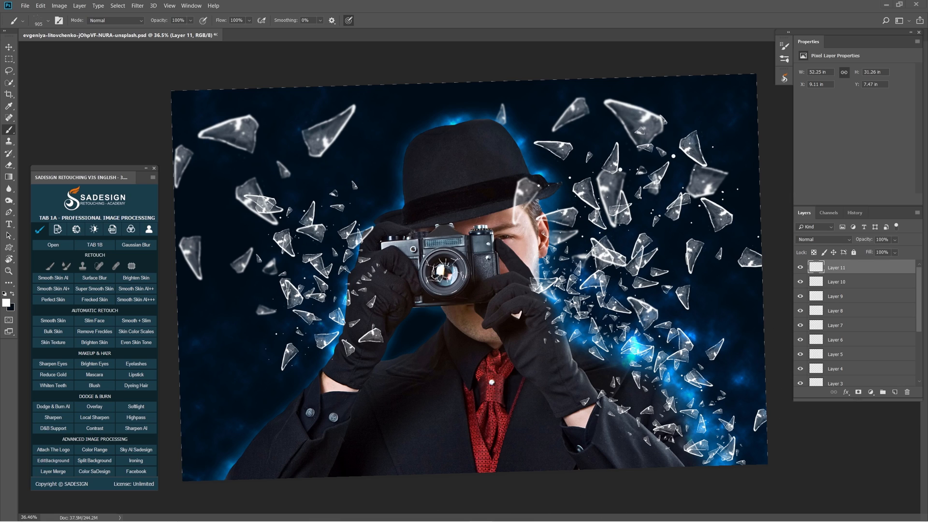
Create a new layer and choose a glass shard tip from the Broken Glass Brush Set.
{"action": "left_click", "coordinate": [896, 393]}
{"action": "right_click", "coordinate": [631, 317]}
{"action": "scroll", "coordinate": [703, 488], "scroll_direction": "down", "scroll_amount": 1}
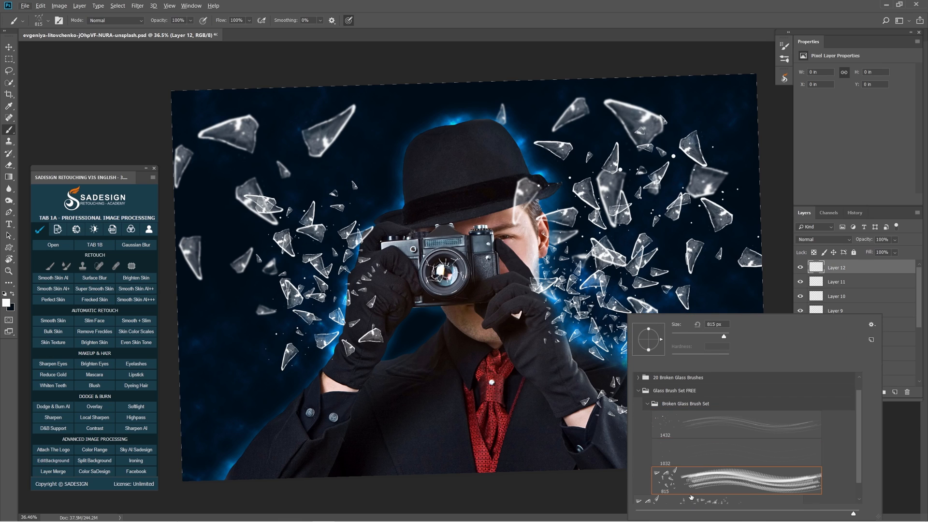
{"action": "scroll", "coordinate": [695, 506], "scroll_direction": "down", "scroll_amount": 1}
{"action": "left_click", "coordinate": [684, 493]}
Stamp small shards over the camera's edge and the right-hand glove's fingers with a brush of about 216 px, undoing a misplaced stamp.
{"action": "left_click_drag", "start_coordinate": [559, 280], "coordinate": [469, 277]}
{"action": "left_click", "coordinate": [523, 284]}
{"action": "key", "text": "ctrl+z"}
{"action": "left_click", "coordinate": [508, 280]}
{"action": "left_click", "coordinate": [471, 281]}
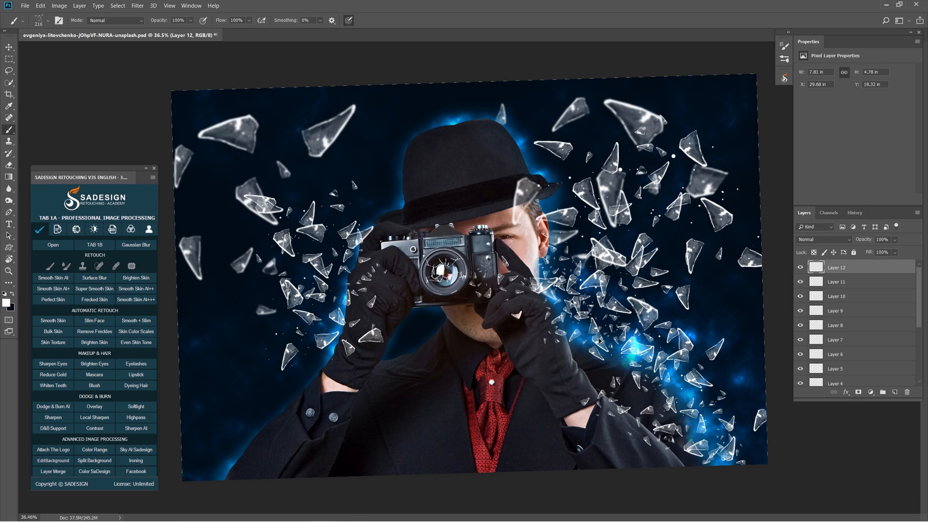
Group all the glass layers from Layer 12 down to Layer 3 and compare the picture with and without the group.
{"action": "left_click_drag", "start_coordinate": [917, 291], "coordinate": [917, 346]}
{"action": "left_click", "coordinate": [852, 294], "text": "shift"}
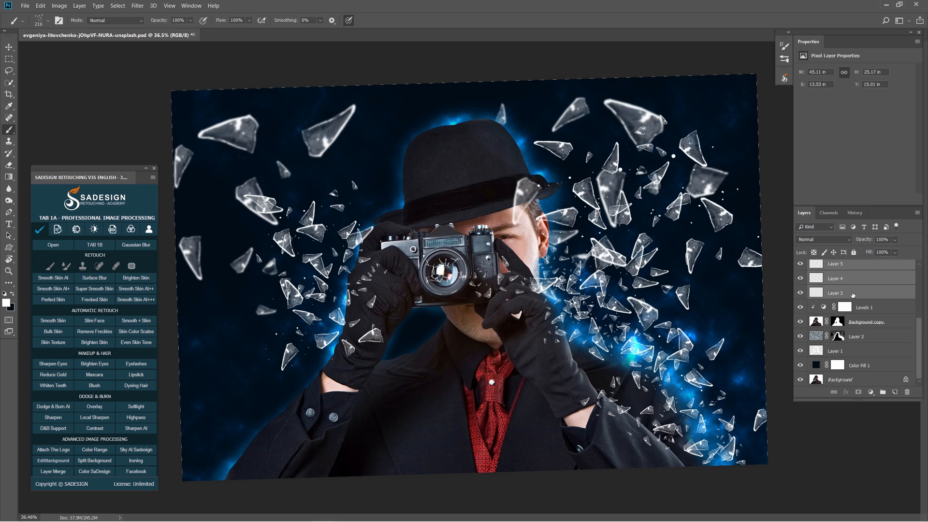
{"action": "left_click", "coordinate": [882, 392]}
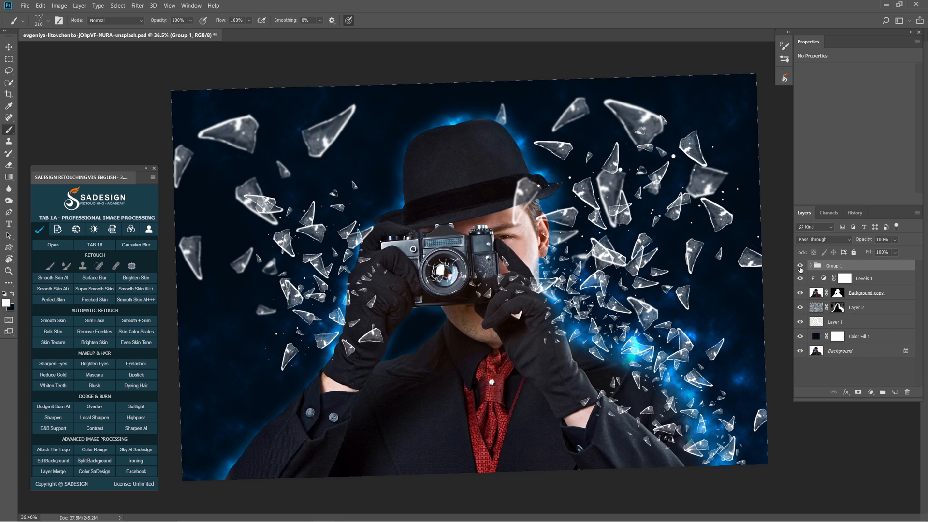
{"action": "left_click", "coordinate": [800, 266]}
{"action": "left_click", "coordinate": [800, 267]}
{"action": "left_click", "coordinate": [801, 266]}
{"action": "left_click", "coordinate": [800, 267]}
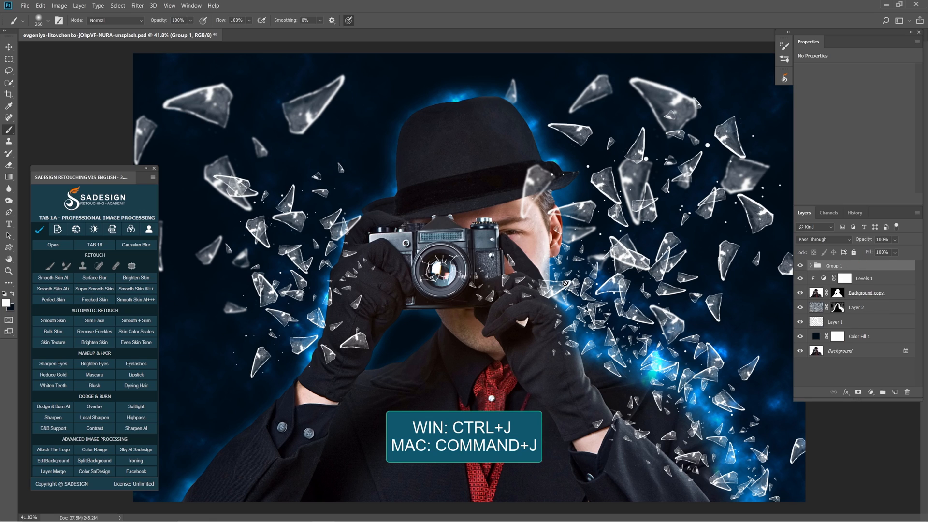
Duplicate Group 1, hide the original group and convert the copy to a smart object.
{"action": "key", "text": "ctrl+j"}
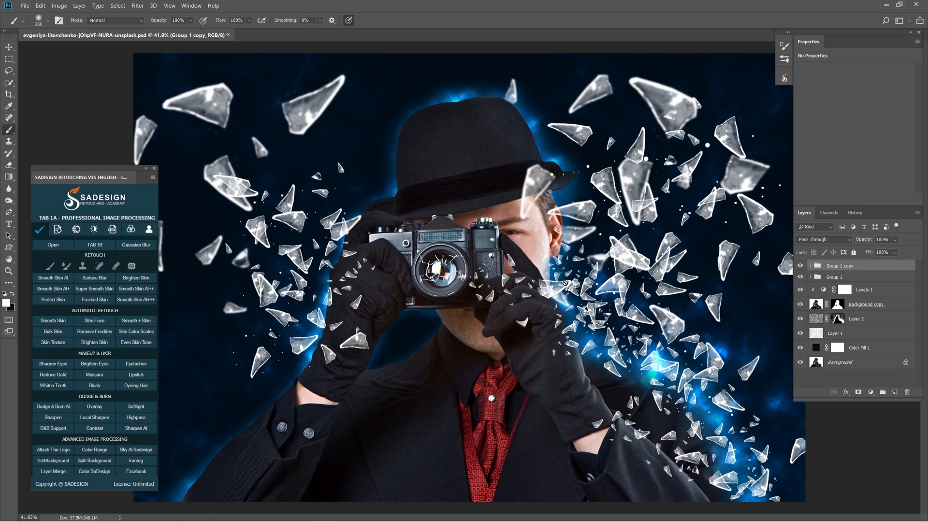
{"action": "left_click", "coordinate": [801, 277]}
{"action": "right_click", "coordinate": [847, 267]}
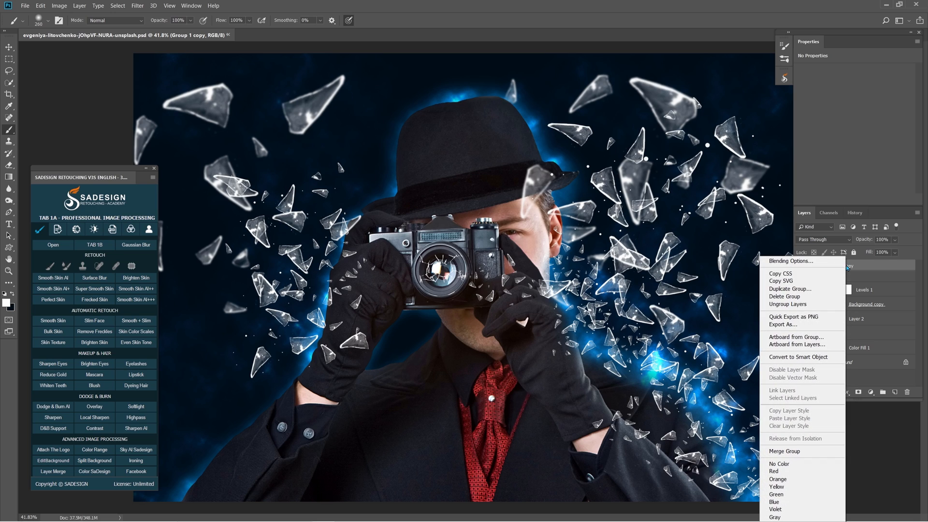
{"action": "left_click", "coordinate": [828, 361]}
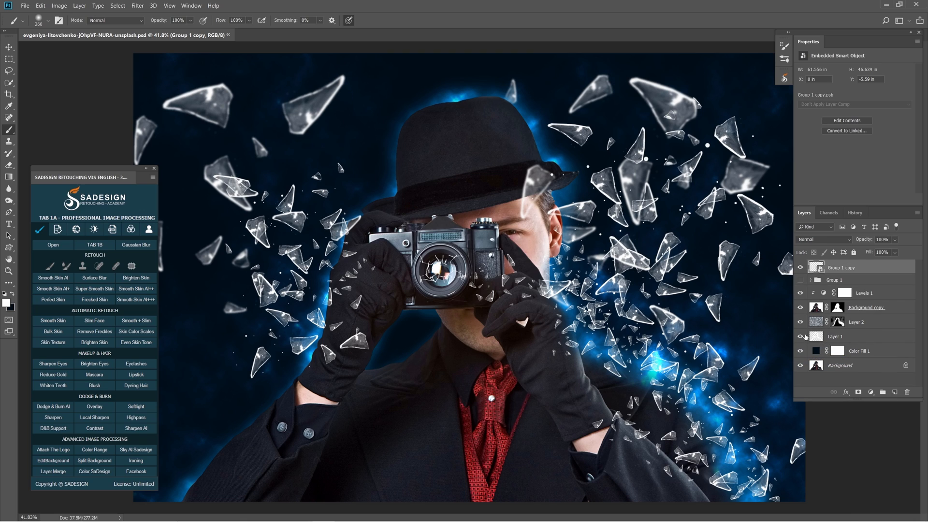
Apply Smart Sharpen to the Group 1 copy with amount 85%, radius 1.0 px, noise reduction 0% and Lens Blur removal.
{"action": "left_click", "coordinate": [137, 6]}
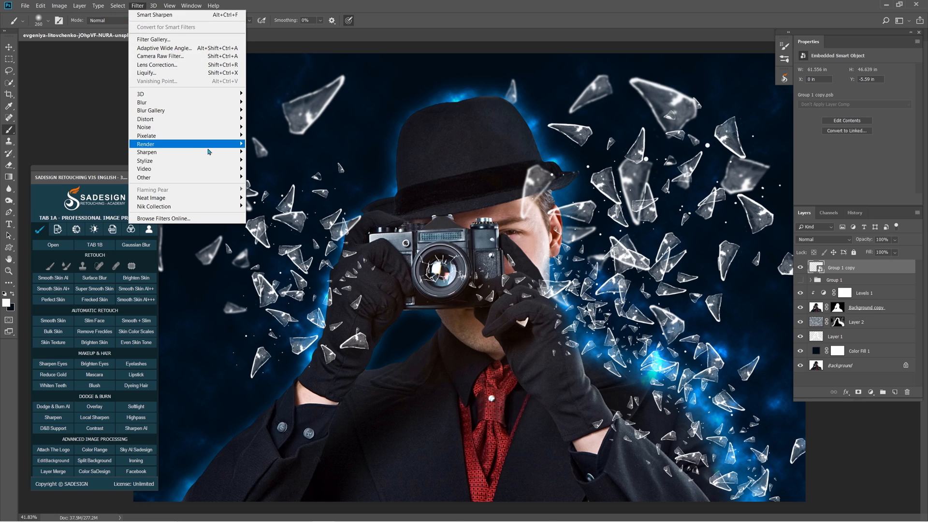
{"action": "mouse_move", "coordinate": [231, 158]}
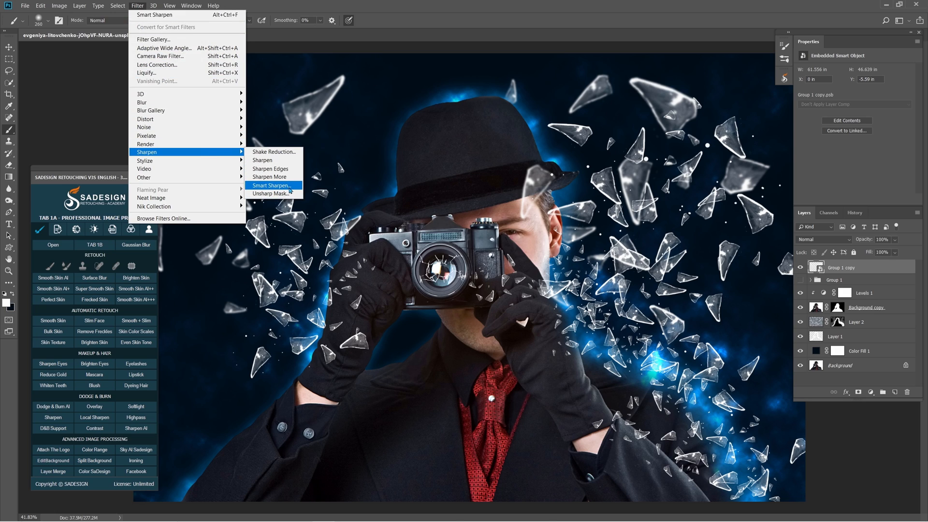
{"action": "left_click", "coordinate": [271, 185]}
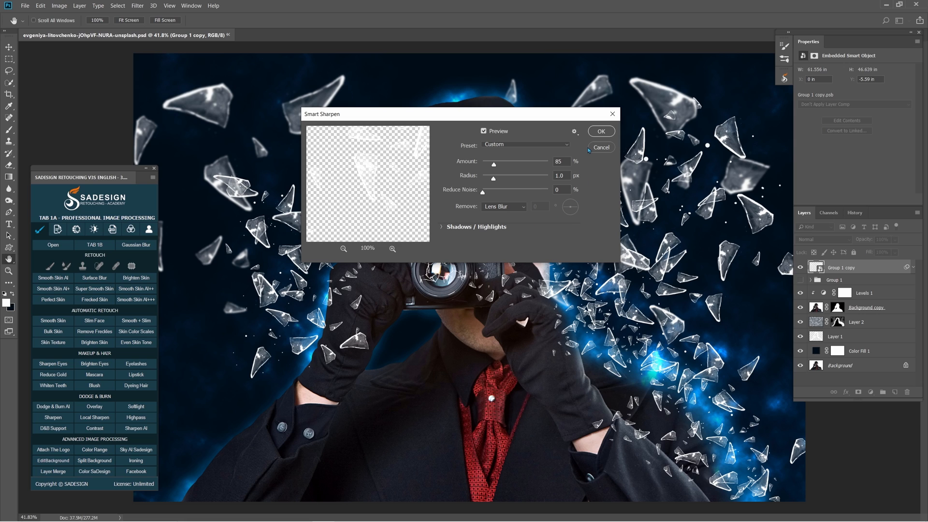
{"action": "left_click", "coordinate": [601, 131]}
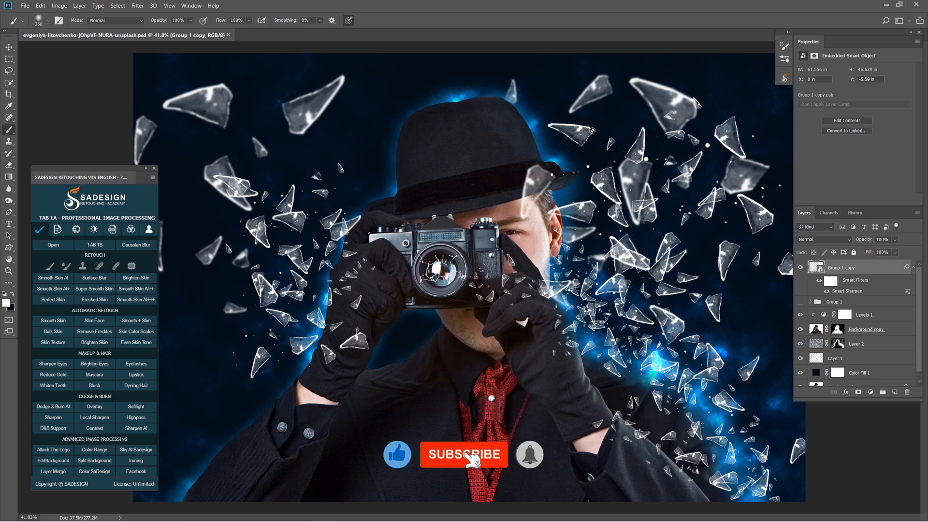
Create a new layer above Levels 1 and choose and resize a cracked-glass tip from 20 Broken Glass Brushes.
{"action": "left_click", "coordinate": [855, 316]}
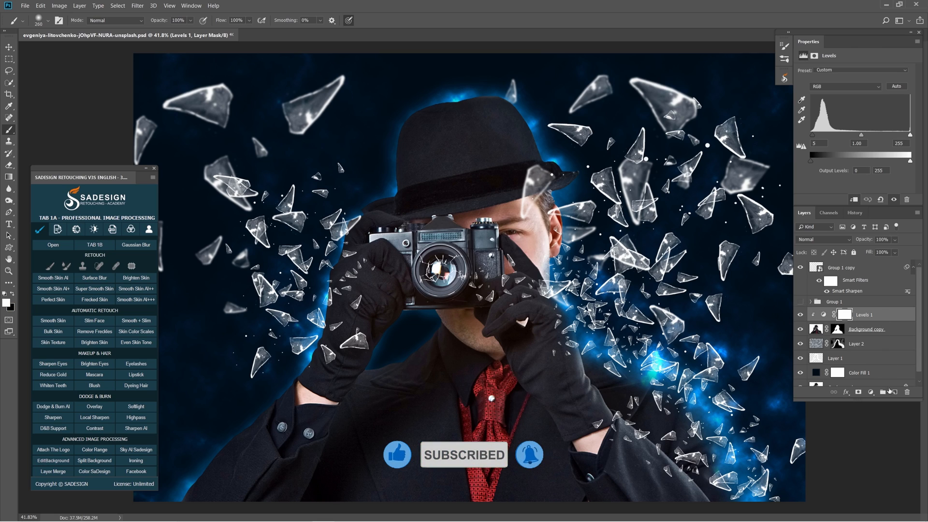
{"action": "left_click", "coordinate": [895, 392]}
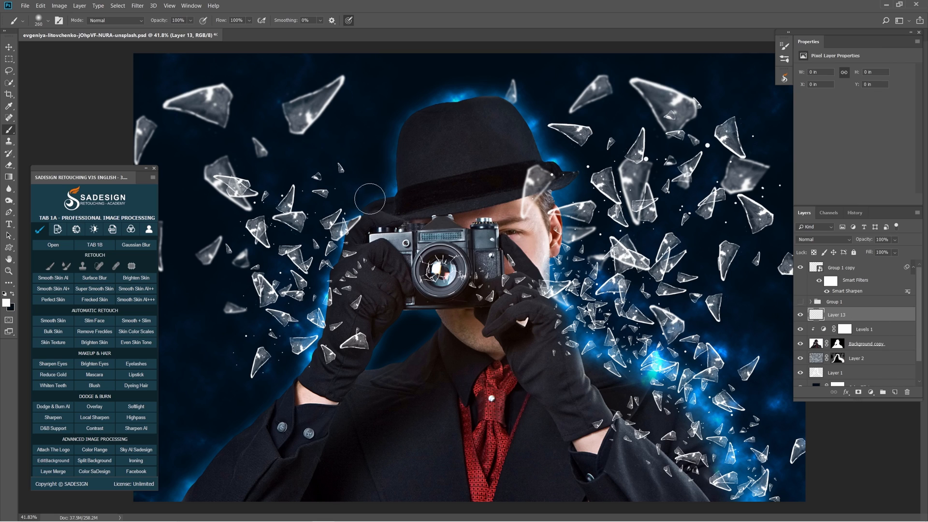
{"action": "right_click", "coordinate": [9, 130]}
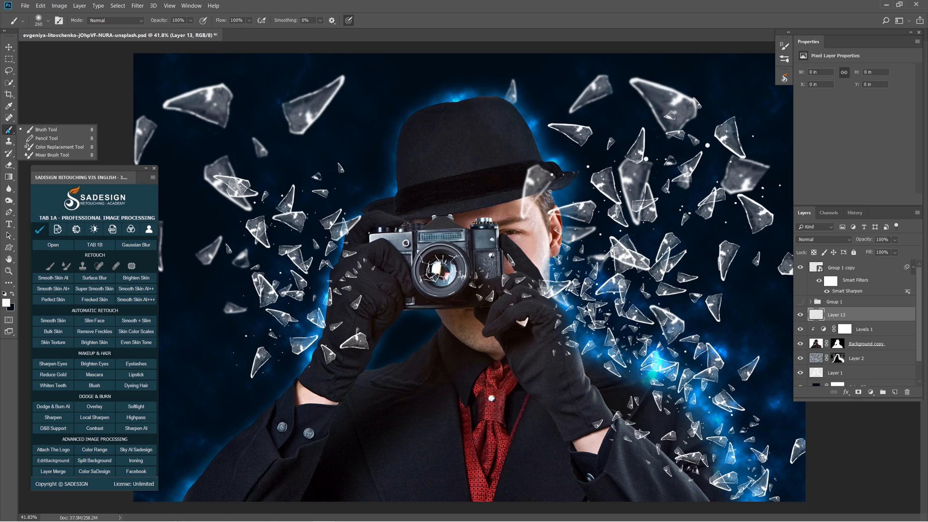
{"action": "left_click", "coordinate": [46, 129]}
{"action": "left_click", "coordinate": [48, 20]}
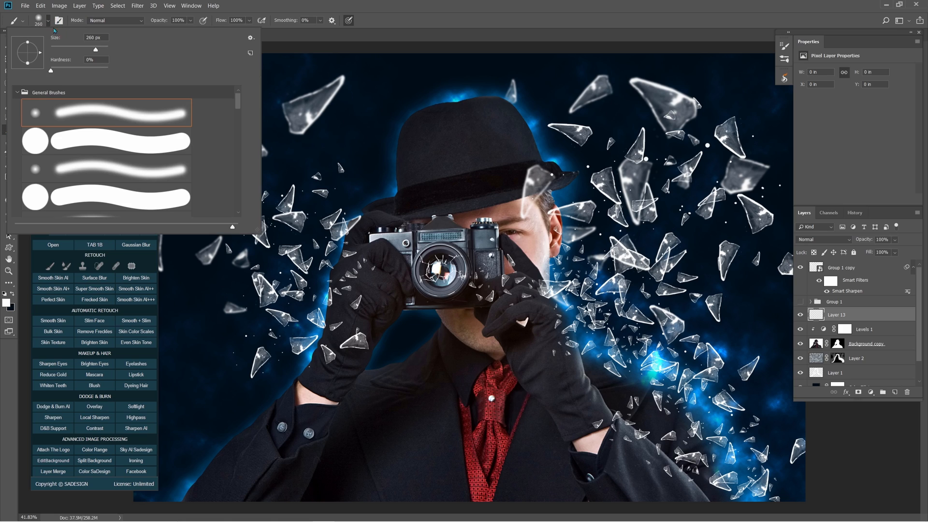
{"action": "left_click", "coordinate": [28, 94]}
{"action": "mouse_move", "coordinate": [234, 103]}
{"action": "left_mouse_down"}
{"action": "mouse_move", "coordinate": [240, 125]}
{"action": "mouse_move", "coordinate": [242, 115]}
{"action": "left_mouse_up"}
{"action": "left_click", "coordinate": [30, 141]}
{"action": "left_click", "coordinate": [658, 339]}
{"action": "mouse_move", "coordinate": [650, 360]}
{"action": "left_mouse_down"}
{"action": "mouse_move", "coordinate": [616, 367]}
{"action": "mouse_move", "coordinate": [621, 359]}
{"action": "left_mouse_up"}
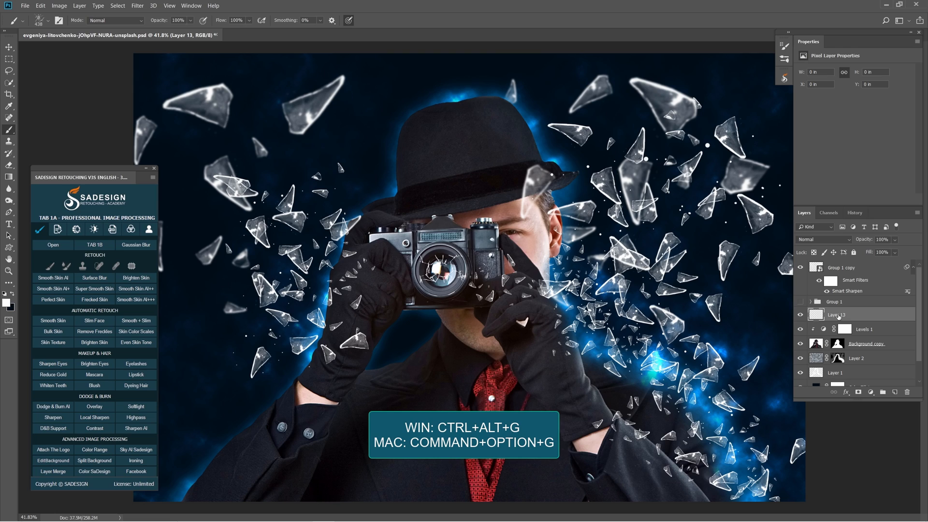
Clip Layer 13 to the man and stamp glass cracks over the right-hand sleeve and both gloves, reducing the brush to 358 px.
{"action": "key", "text": "ctrl+alt+g"}
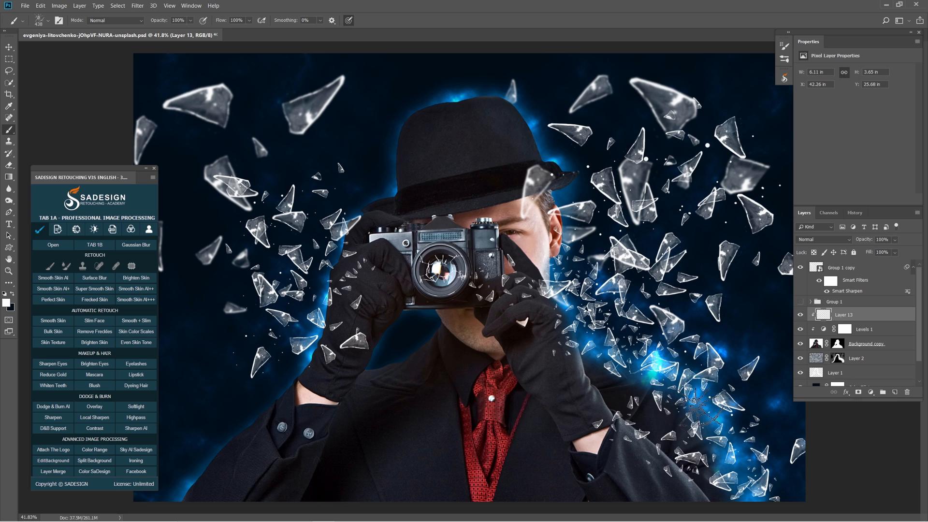
{"action": "left_click", "coordinate": [700, 399]}
{"action": "left_click", "coordinate": [727, 446]}
{"action": "key", "text": "bracketleft"}
{"action": "key", "text": "bracketleft"}
{"action": "left_click", "coordinate": [577, 314]}
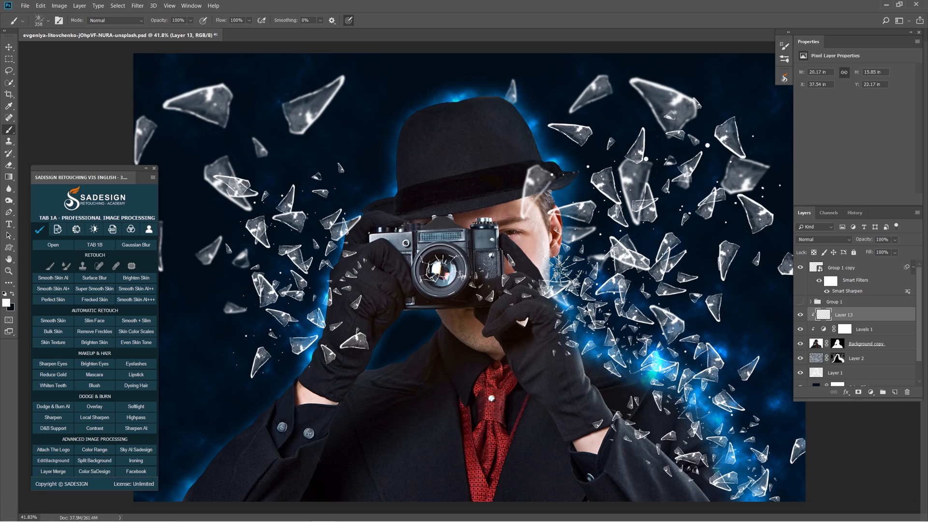
{"action": "left_click", "coordinate": [339, 290]}
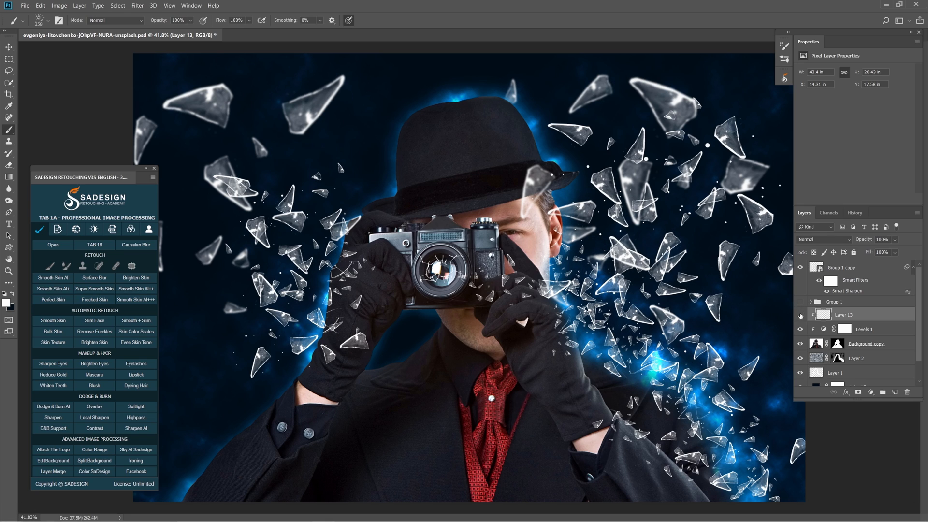
Add a Color Lookup adjustment above the Group 1 copy with Crisp_Winter.look at 60% opacity and compare the picture with and without it.
{"action": "left_click", "coordinate": [833, 269]}
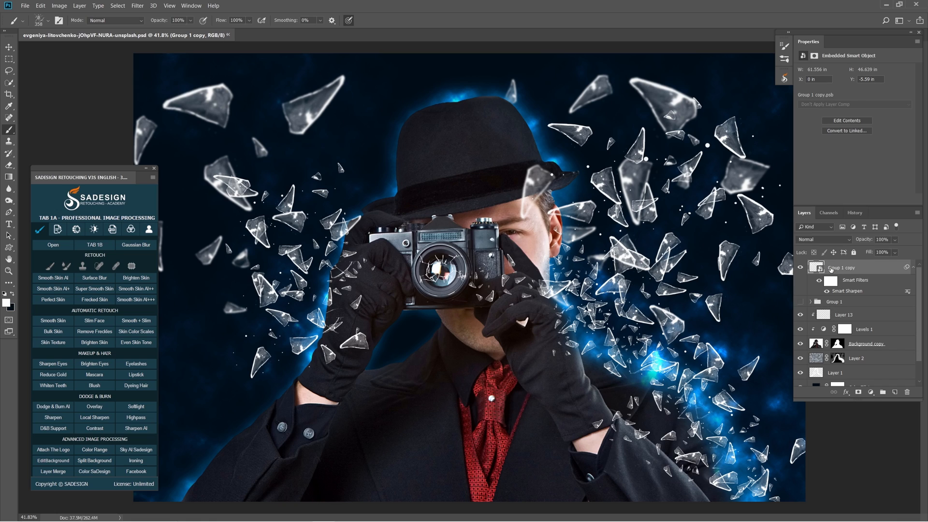
{"action": "left_click", "coordinate": [872, 392]}
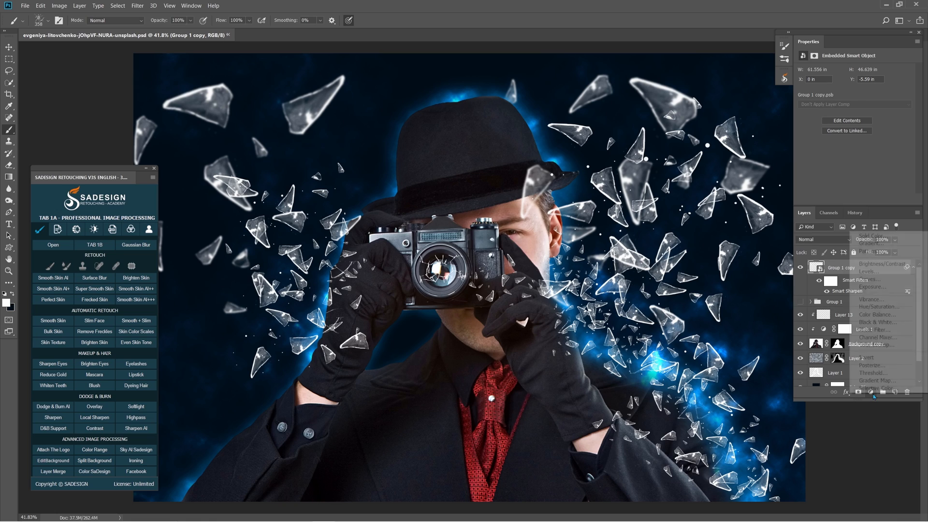
{"action": "left_click", "coordinate": [902, 347]}
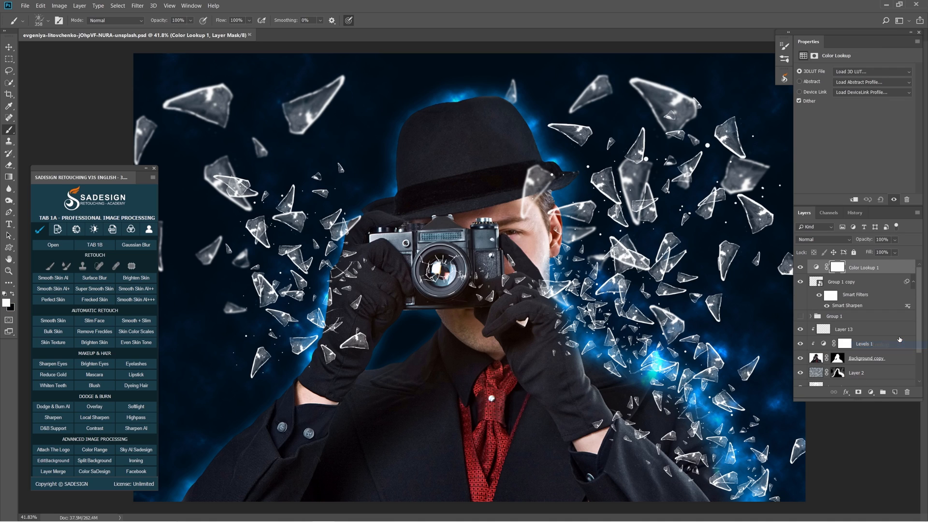
{"action": "left_click", "coordinate": [853, 72]}
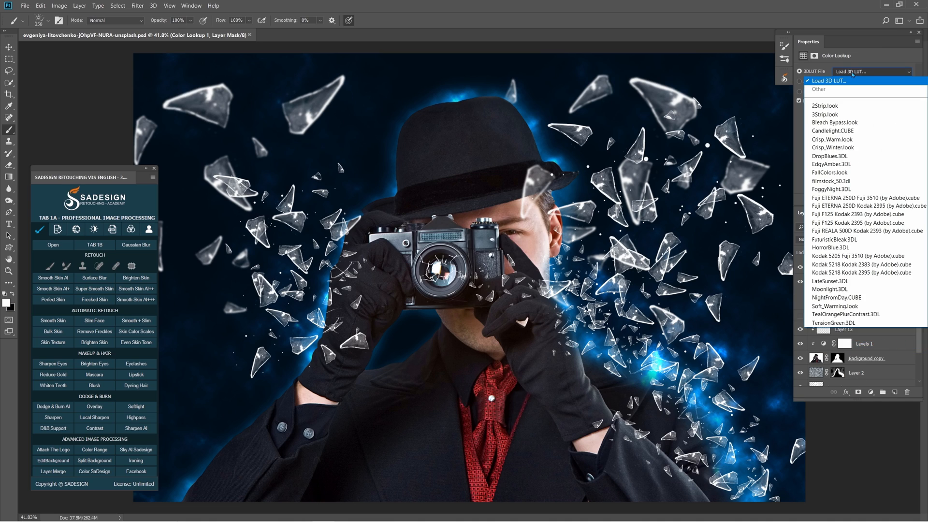
{"action": "left_click", "coordinate": [854, 146]}
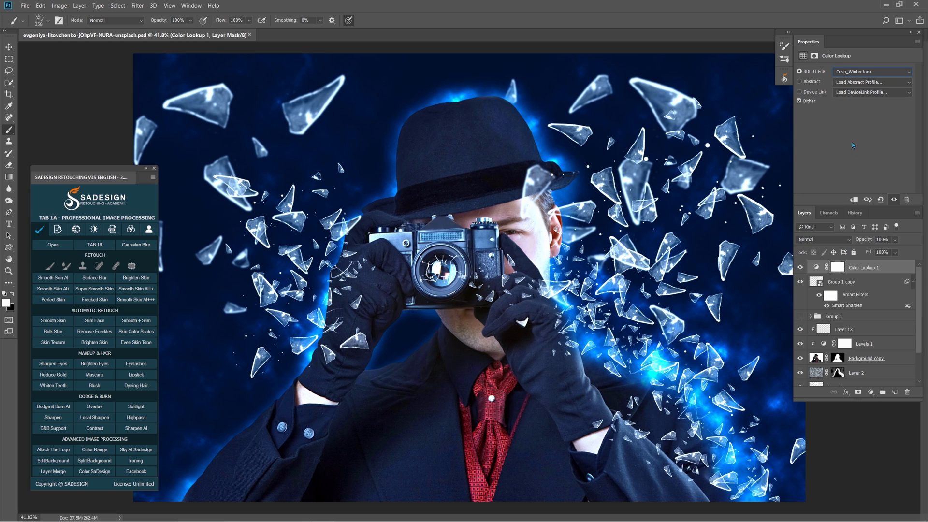
{"action": "left_click", "coordinate": [895, 242]}
{"action": "left_click_drag", "start_coordinate": [897, 253], "coordinate": [895, 252]}
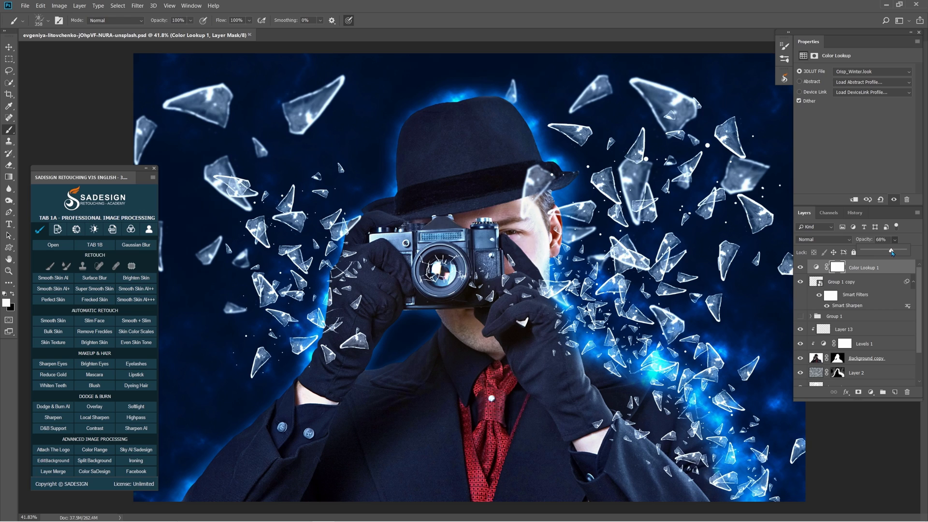
{"action": "left_click", "coordinate": [801, 267]}
{"action": "left_click", "coordinate": [801, 267]}
Create a new layer above Color Lookup 1 and set its blend mode to Soft Light.
{"action": "left_click", "coordinate": [895, 393]}
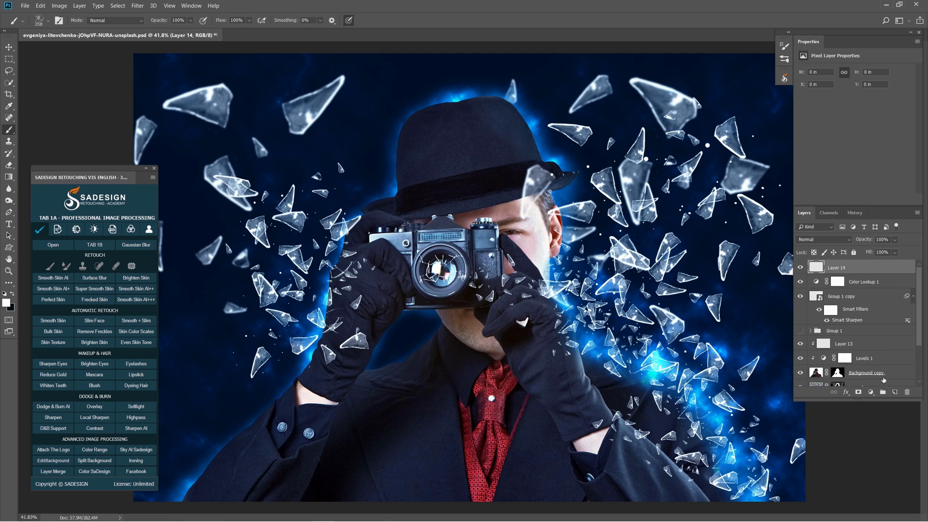
{"action": "left_click", "coordinate": [805, 240]}
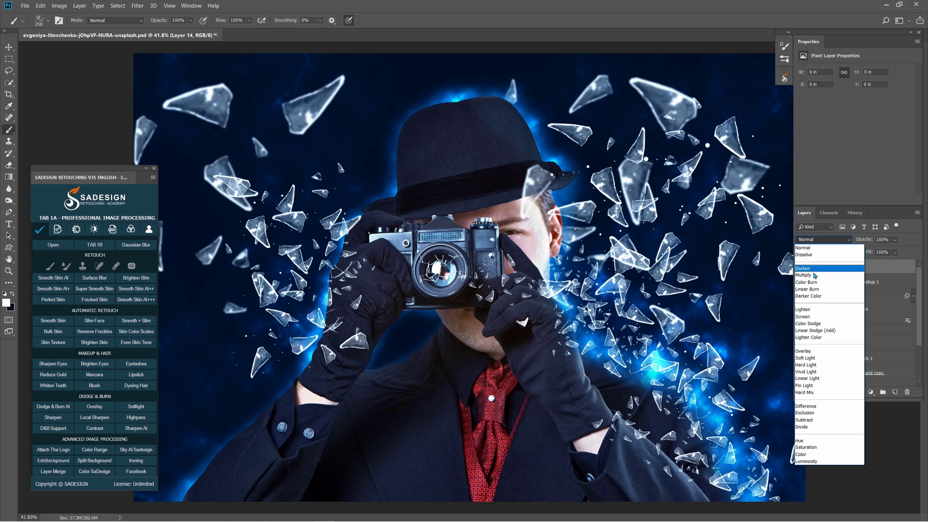
{"action": "left_click", "coordinate": [818, 360]}
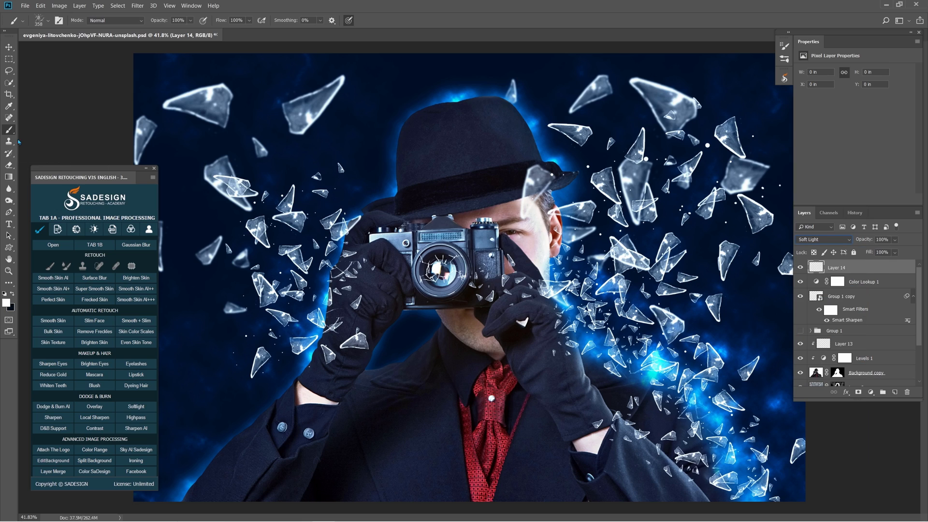
Choose the soft round tip from General Brushes and adjust its size on the canvas.
{"action": "left_click", "coordinate": [22, 21]}
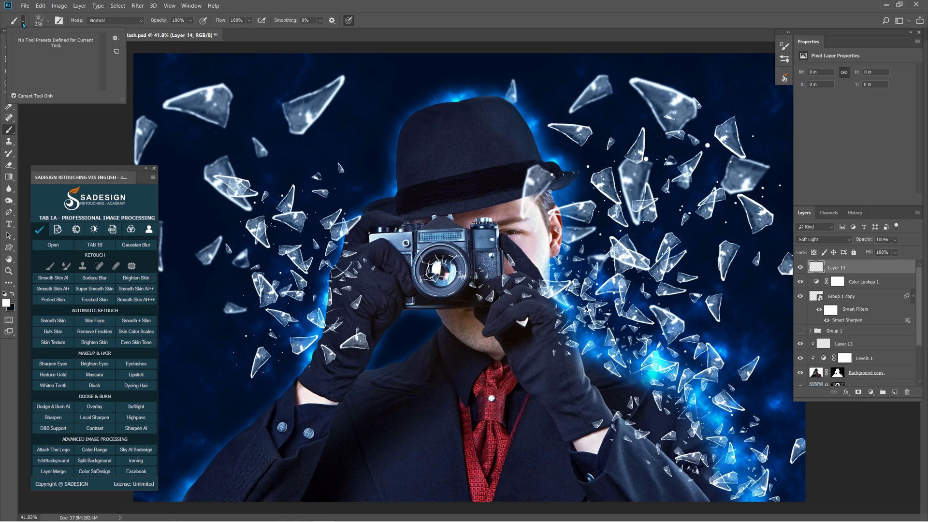
{"action": "left_click", "coordinate": [48, 20]}
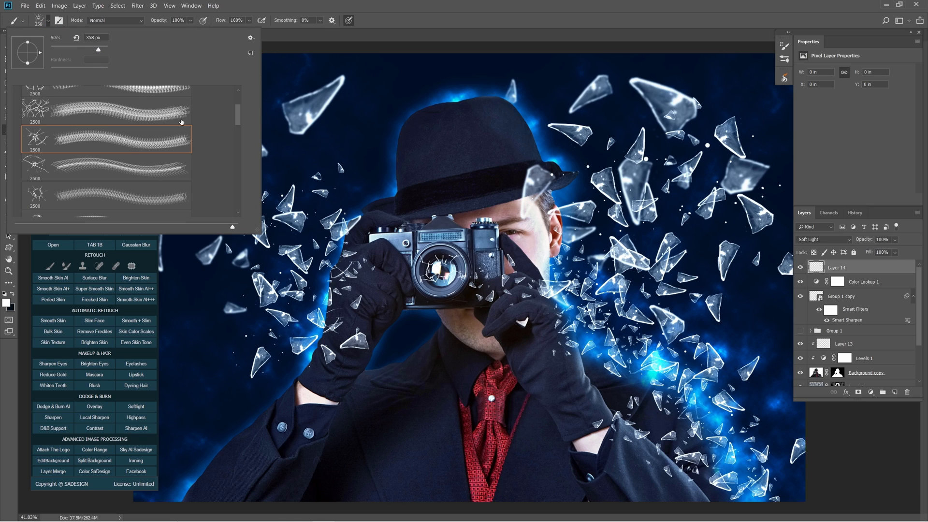
{"action": "left_click_drag", "start_coordinate": [238, 118], "coordinate": [234, 92]}
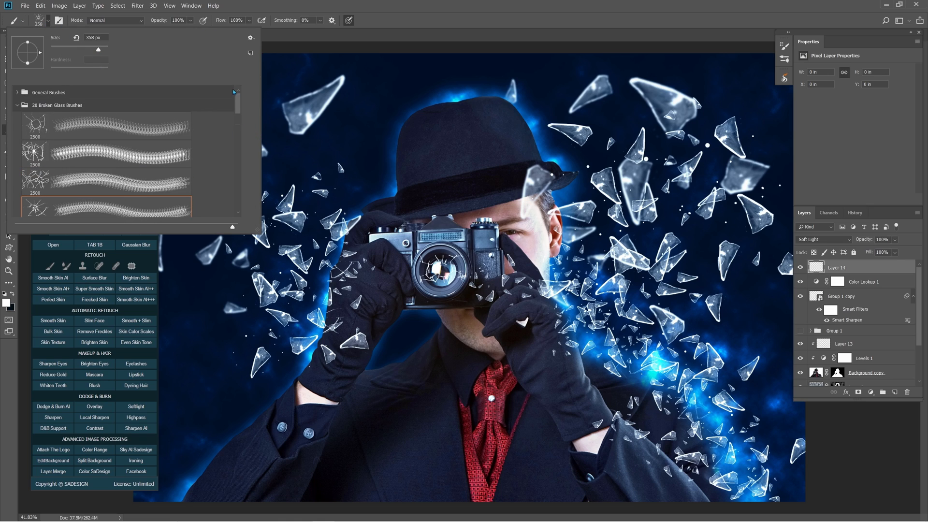
{"action": "left_click", "coordinate": [17, 94]}
{"action": "left_click", "coordinate": [62, 110]}
{"action": "left_click_drag", "start_coordinate": [520, 214], "coordinate": [506, 218]}
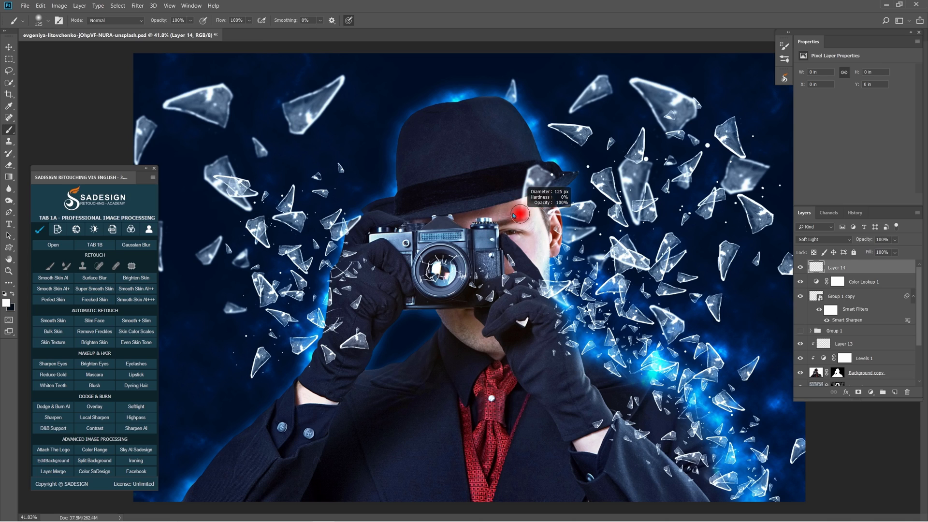
Brighten the glass shards and blue glow on both sides with soft white strokes, using brush sizes of about 159 to 213 px.
{"action": "mouse_move", "coordinate": [650, 94]}
{"action": "left_mouse_down"}
{"action": "mouse_move", "coordinate": [676, 121]}
{"action": "mouse_move", "coordinate": [672, 105]}
{"action": "left_mouse_up"}
{"action": "left_click_drag", "start_coordinate": [601, 91], "coordinate": [579, 106]}
{"action": "left_click_drag", "start_coordinate": [729, 188], "coordinate": [733, 189]}
{"action": "left_click_drag", "start_coordinate": [718, 197], "coordinate": [707, 207]}
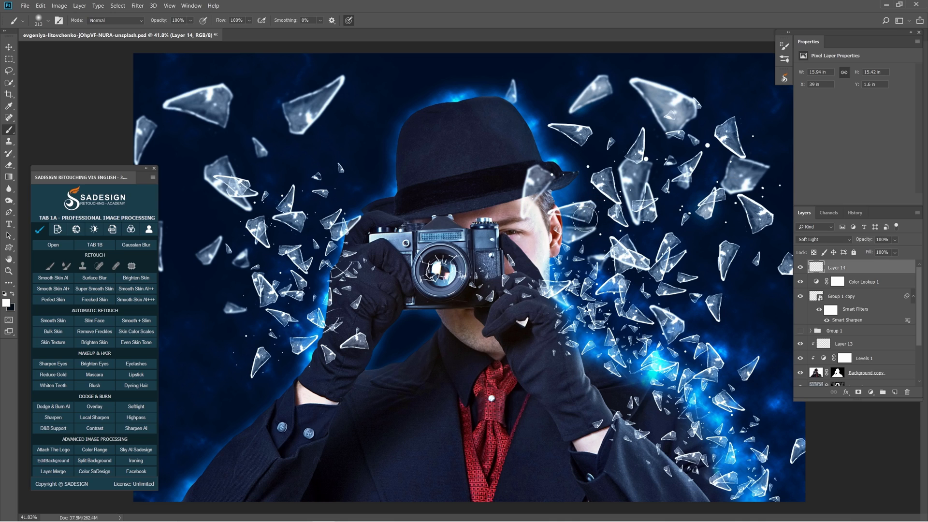
{"action": "left_click_drag", "start_coordinate": [347, 234], "coordinate": [344, 233]}
{"action": "left_click_drag", "start_coordinate": [345, 232], "coordinate": [341, 236]}
{"action": "left_click_drag", "start_coordinate": [318, 102], "coordinate": [304, 121]}
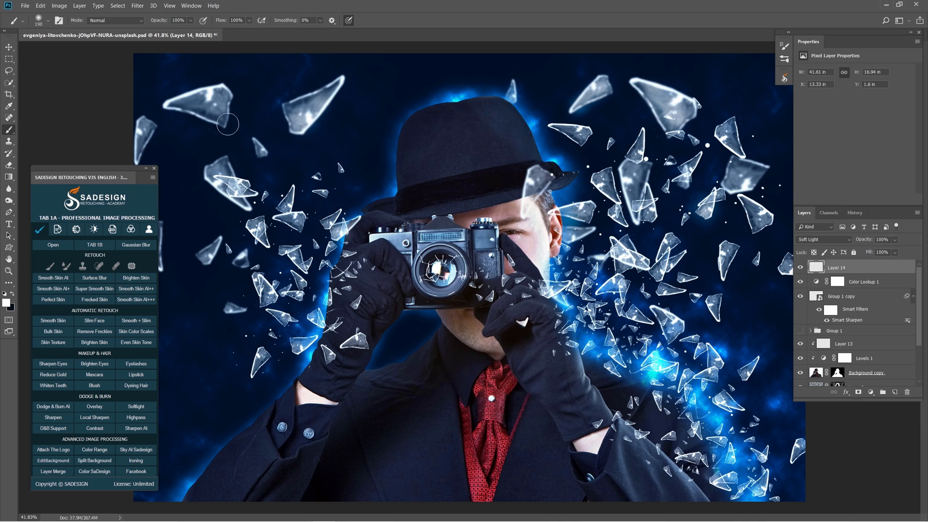
{"action": "left_click_drag", "start_coordinate": [233, 191], "coordinate": [238, 194]}
{"action": "mouse_move", "coordinate": [282, 323]}
{"action": "left_mouse_down"}
{"action": "mouse_move", "coordinate": [334, 320]}
{"action": "mouse_move", "coordinate": [314, 324]}
{"action": "left_mouse_up"}
{"action": "left_click_drag", "start_coordinate": [613, 356], "coordinate": [657, 373]}
{"action": "left_click_drag", "start_coordinate": [559, 292], "coordinate": [565, 293]}
{"action": "left_click_drag", "start_coordinate": [747, 494], "coordinate": [745, 489]}
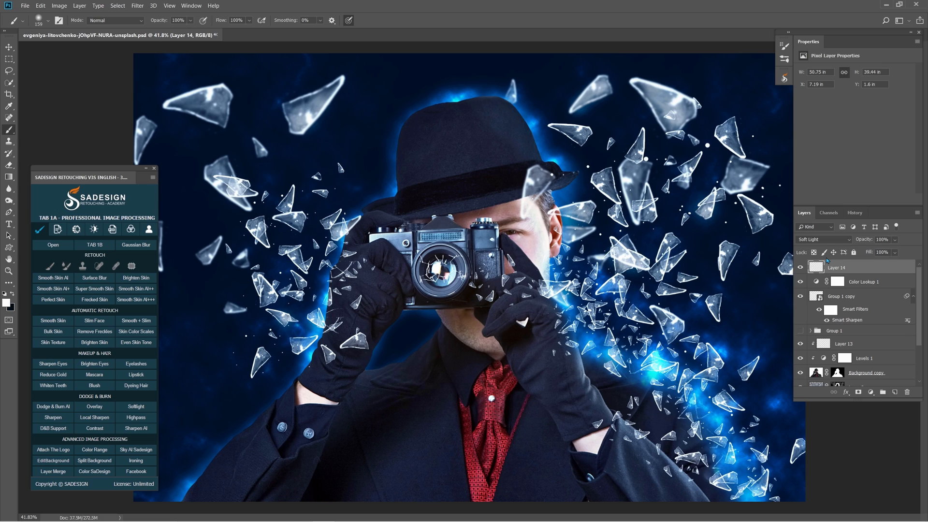
Compare the original photo with the finished composite through the document history, with the whole picture in view.
{"action": "left_click", "coordinate": [855, 213]}
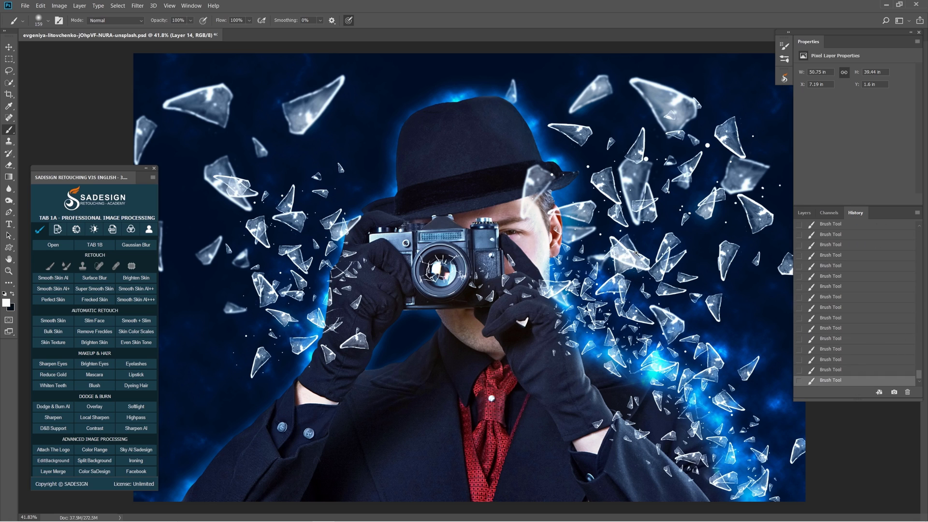
{"action": "scroll", "coordinate": [636, 253], "scroll_direction": "down", "scroll_amount": 3}
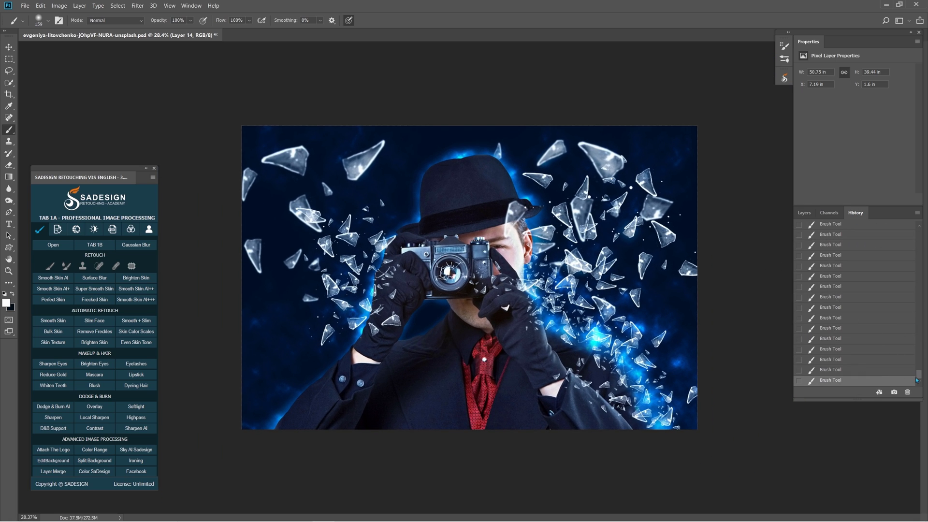
{"action": "left_click_drag", "start_coordinate": [920, 380], "coordinate": [911, 222]}
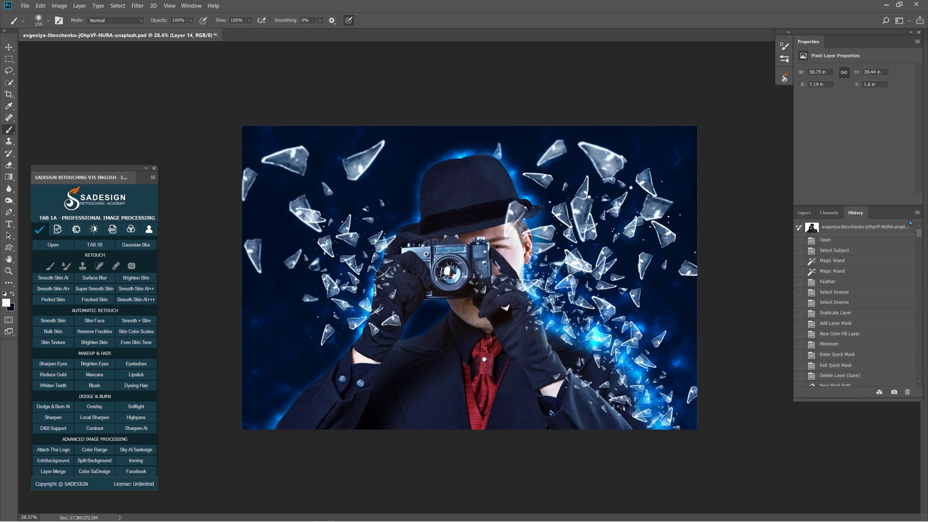
{"action": "left_click", "coordinate": [885, 231]}
{"action": "key", "text": "ctrl+z"}
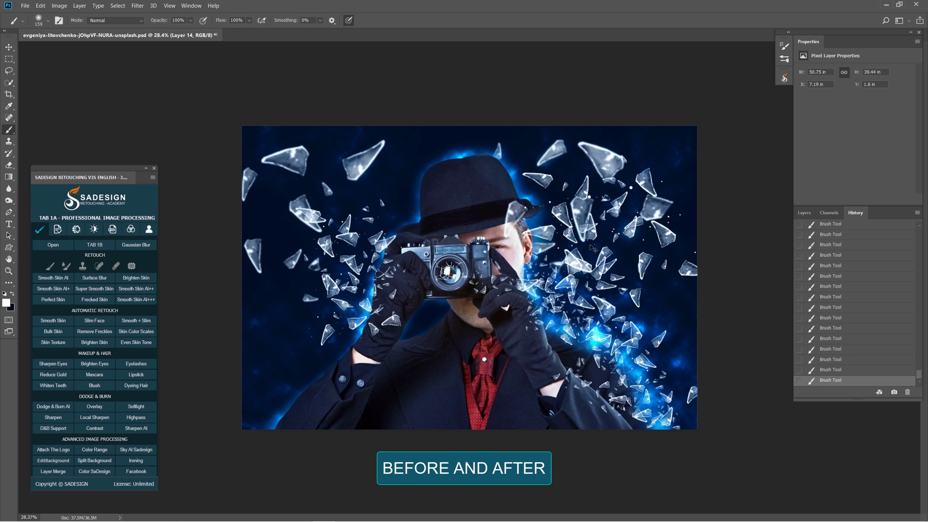